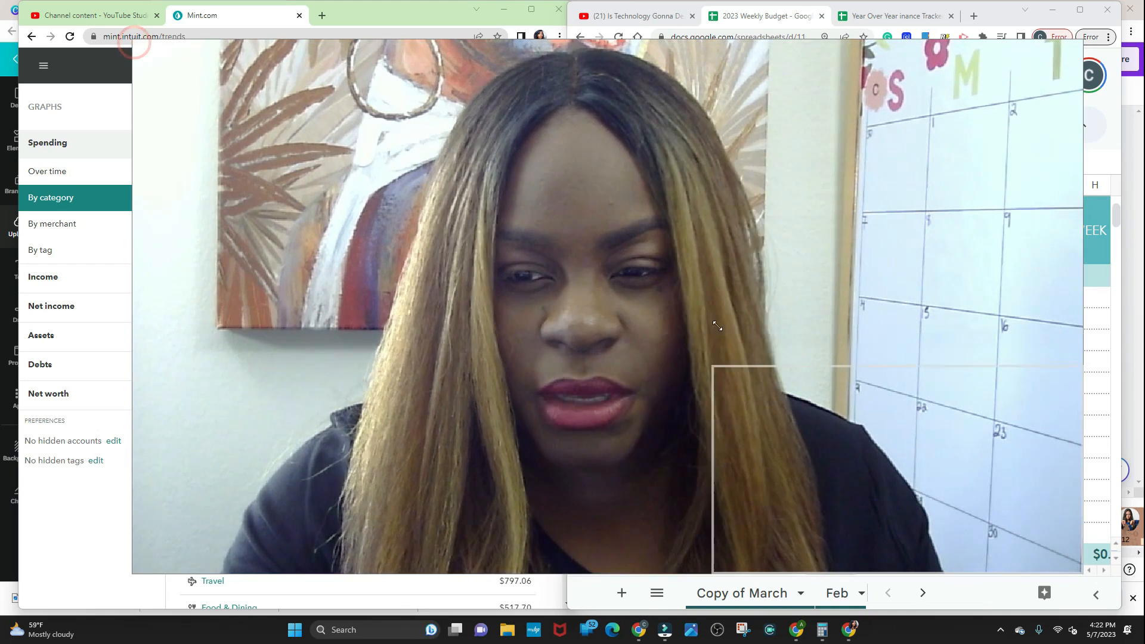
Review Mint's spending chart and the category amounts for April 30 to May 6, 2023.
{"action": "left_click_drag", "start_coordinate": [964, 502], "coordinate": [134, 455]}
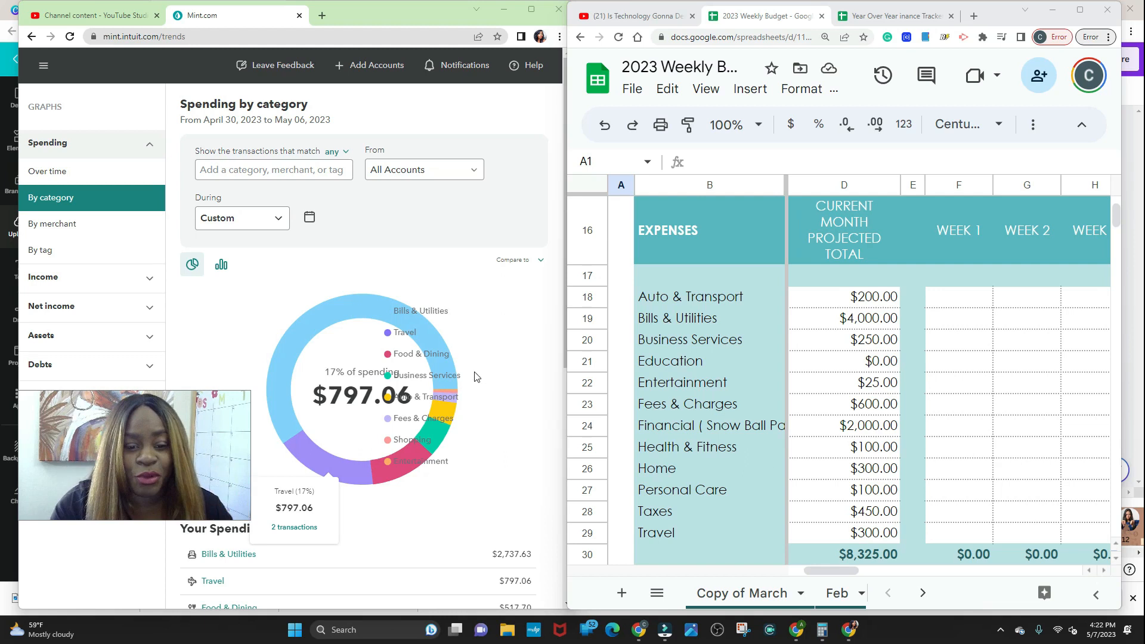
{"action": "mouse_move", "coordinate": [309, 437]}
{"action": "scroll", "coordinate": [537, 391], "scroll_direction": "down", "scroll_amount": 3}
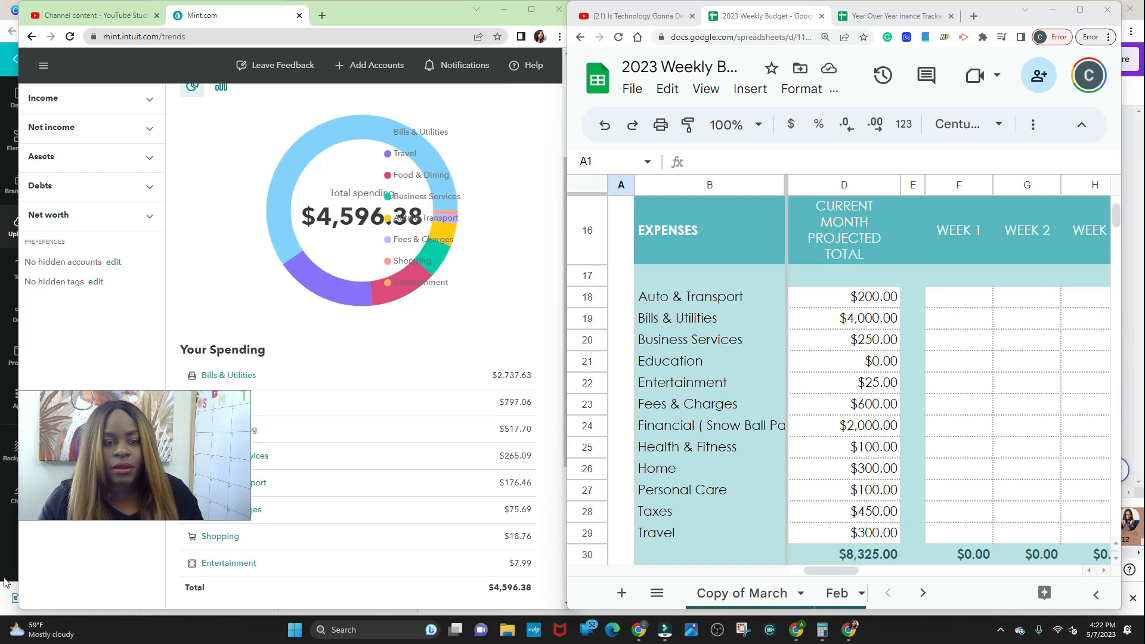
{"action": "scroll", "coordinate": [356, 396], "scroll_direction": "up", "scroll_amount": 3}
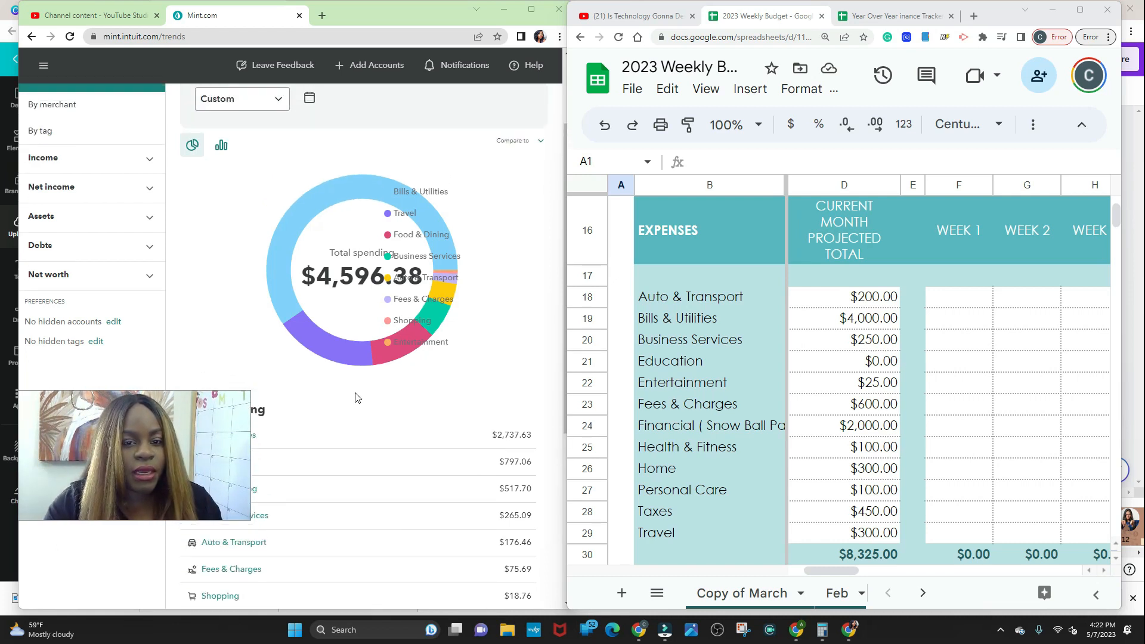
{"action": "scroll", "coordinate": [356, 398], "scroll_direction": "up", "scroll_amount": 1}
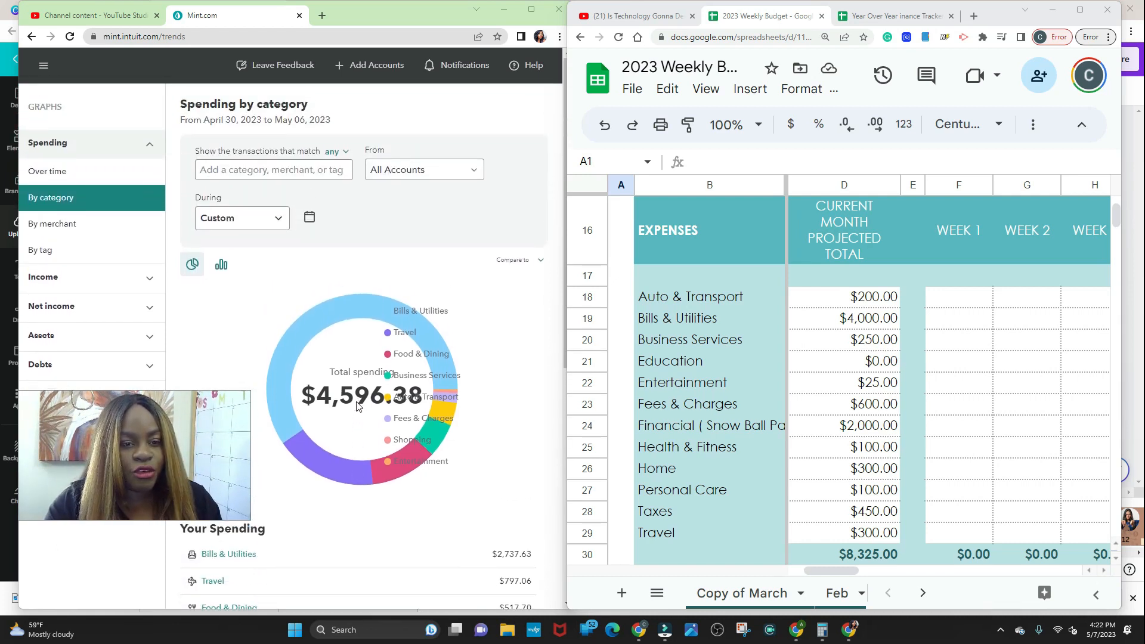
{"action": "scroll", "coordinate": [344, 397], "scroll_direction": "down", "scroll_amount": 2}
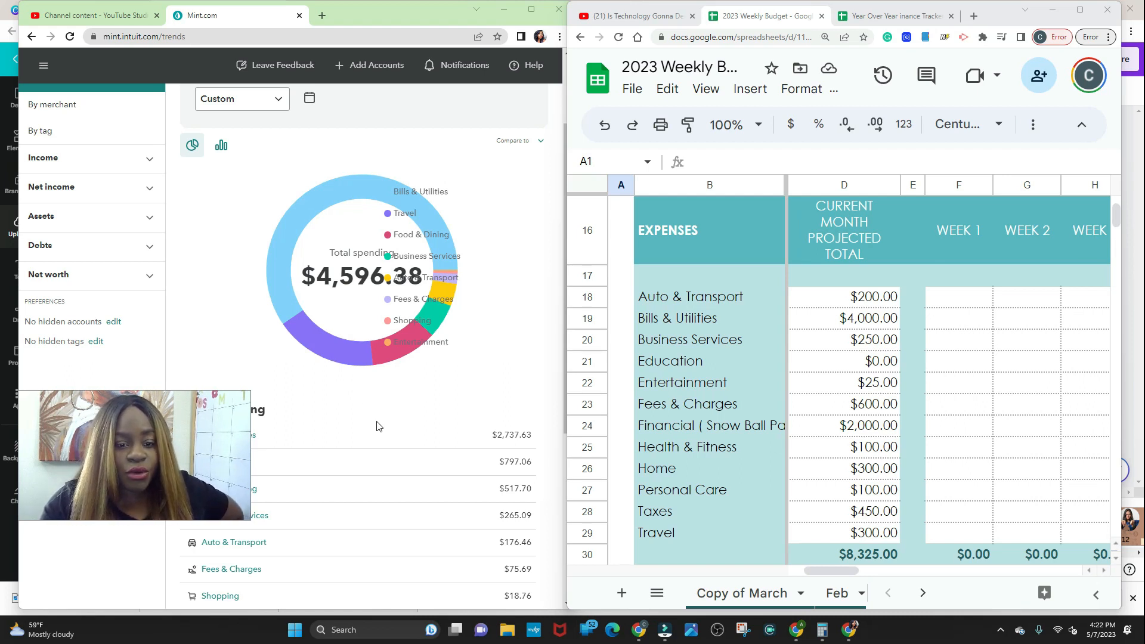
{"action": "scroll", "coordinate": [455, 411], "scroll_direction": "down", "scroll_amount": 4}
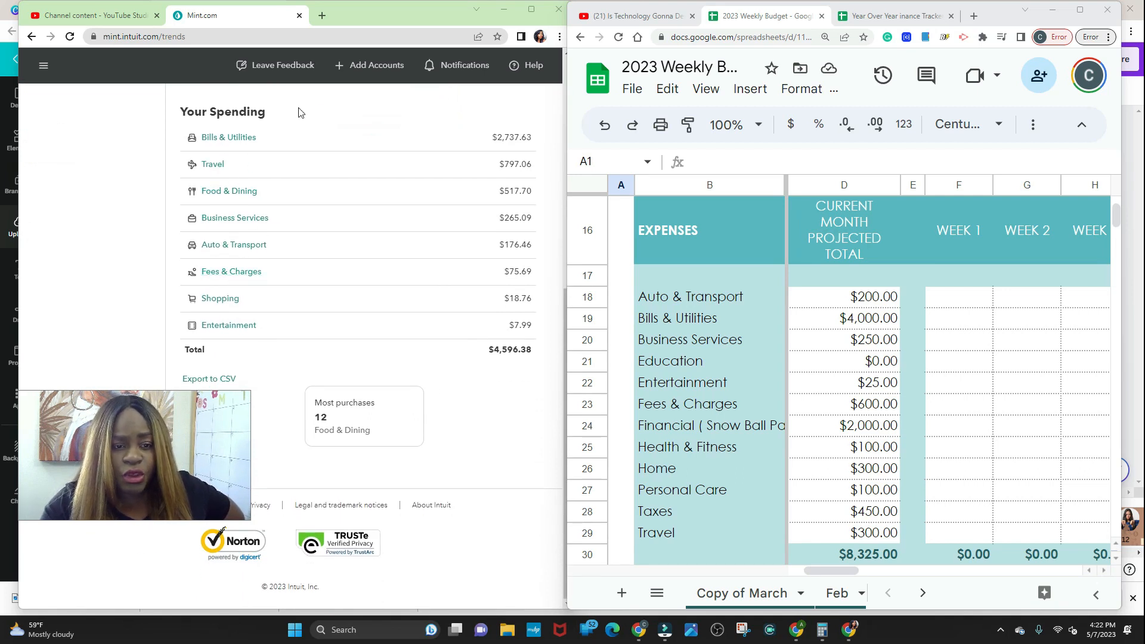
Copy the Bills & Utilities amount, 2,737.63, from Mint's spending list without the dollar sign.
{"action": "left_click_drag", "start_coordinate": [538, 136], "coordinate": [502, 138]}
{"action": "left_click", "coordinate": [543, 137]}
{"action": "right_click", "coordinate": [510, 136]}
{"action": "left_click", "coordinate": [535, 136]}
{"action": "right_click", "coordinate": [504, 138]}
{"action": "left_click", "coordinate": [529, 158]}
{"action": "right_click", "coordinate": [512, 138]}
{"action": "left_click", "coordinate": [530, 149]}
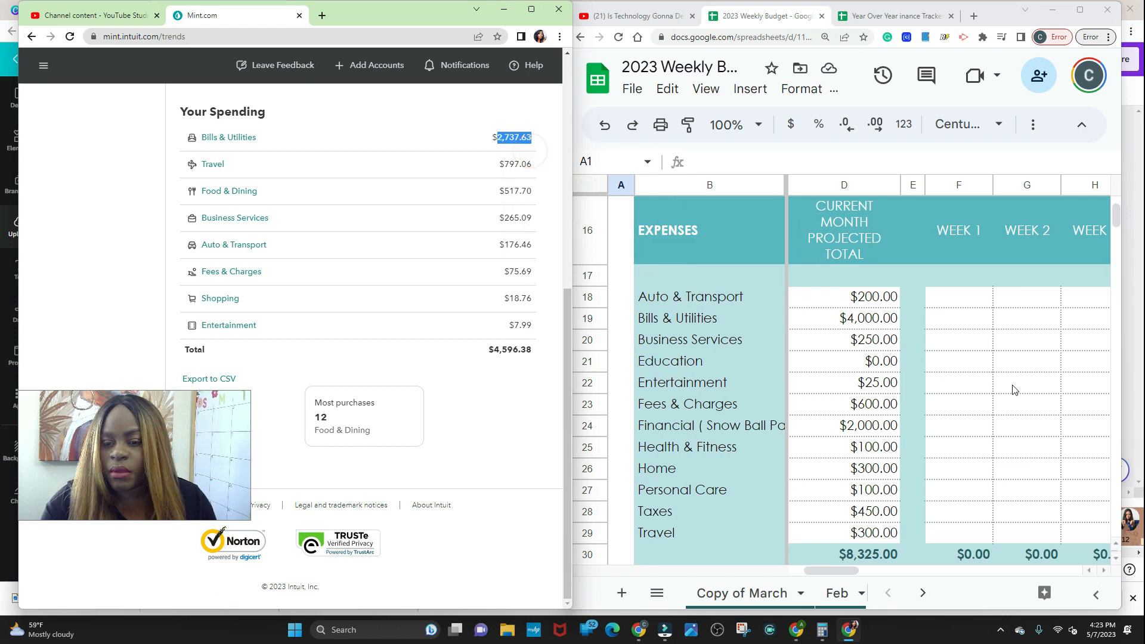
Paste the copied amount as plain text into the Week 1 cell for Bills & Utilities in the budget sheet.
{"action": "left_click", "coordinate": [967, 327]}
{"action": "double_click", "coordinate": [966, 319]}
{"action": "right_click", "coordinate": [961, 322]}
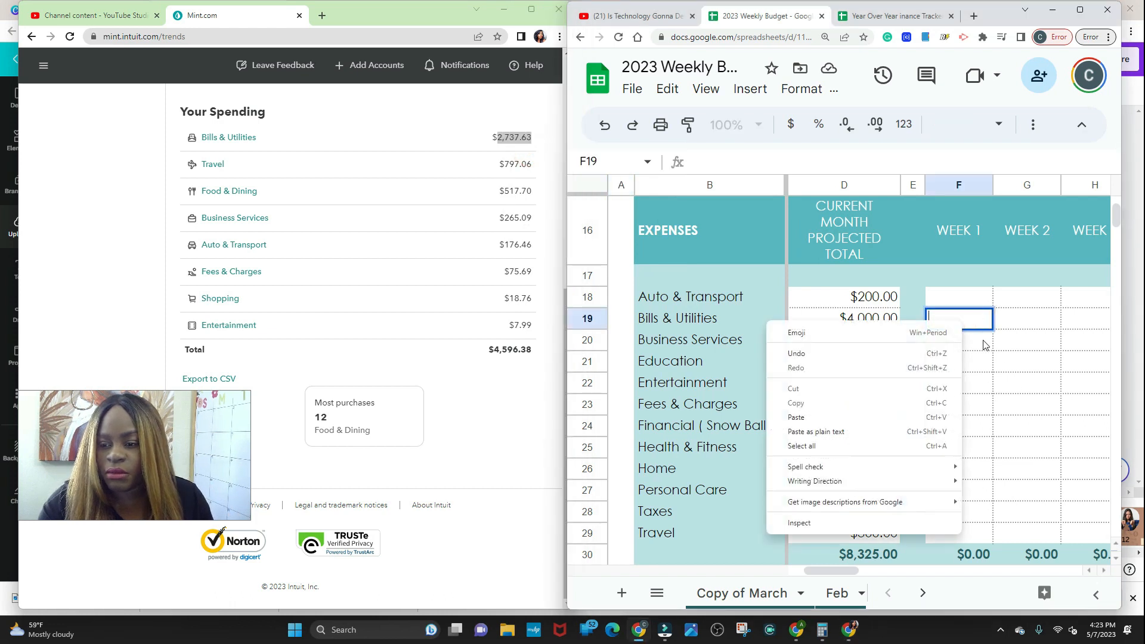
{"action": "left_click", "coordinate": [841, 432]}
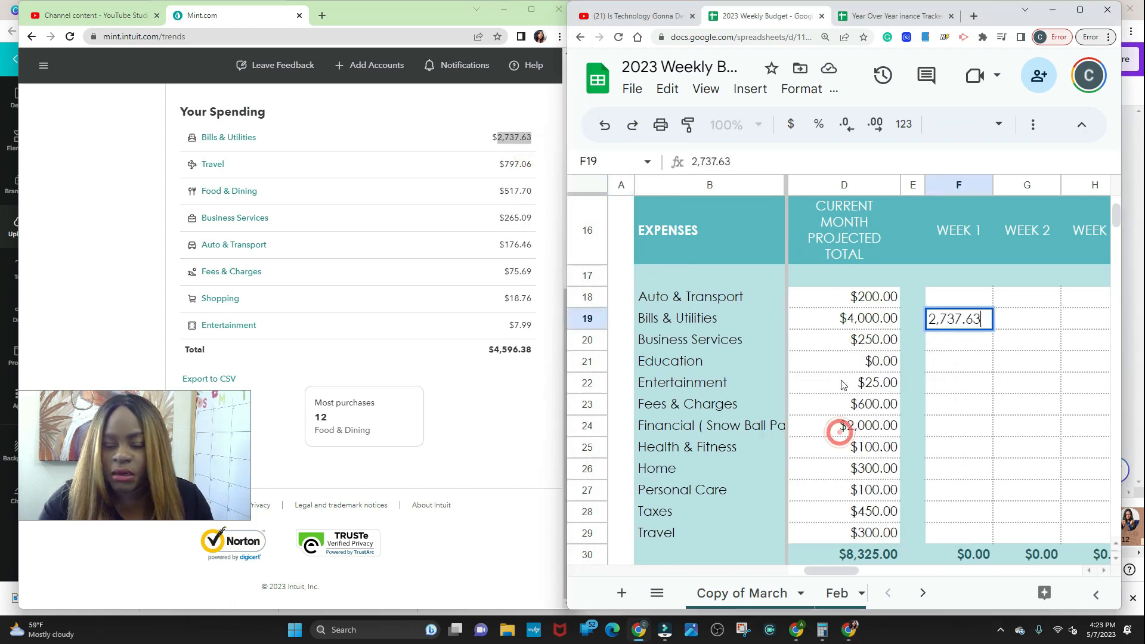
{"action": "left_click", "coordinate": [539, 170]}
{"action": "double_click", "coordinate": [518, 164]}
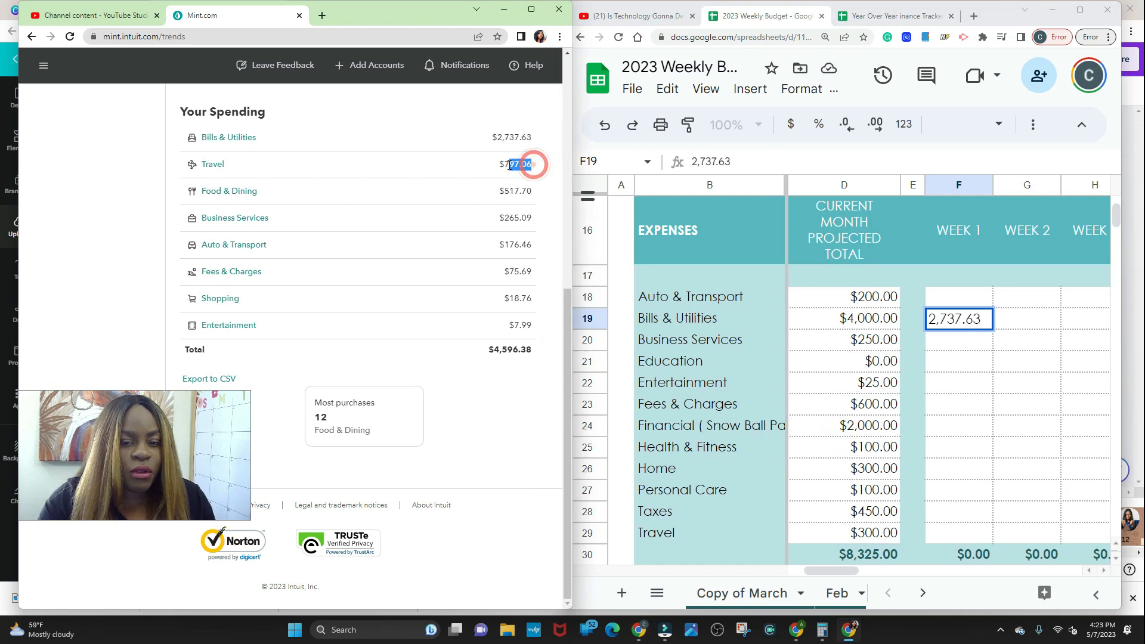
{"action": "right_click", "coordinate": [517, 169]}
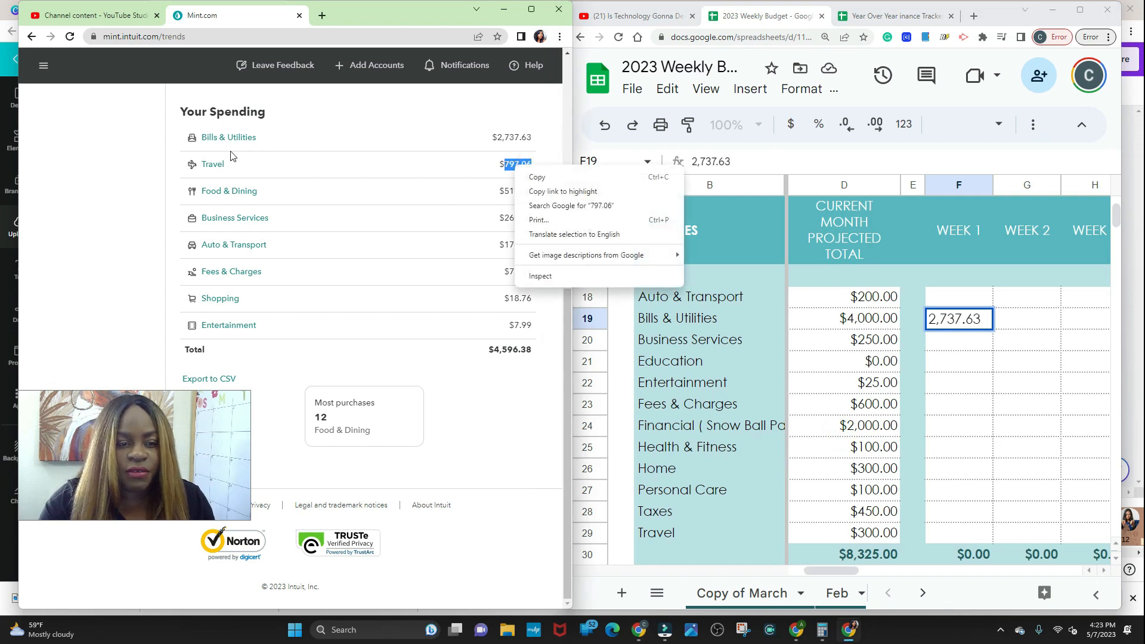
Open Mint's Travel transactions and enter the hotel charge, 762.06, as the Week 1 Hotel expense under Work Related in the budget sheet.
{"action": "left_click", "coordinate": [211, 165]}
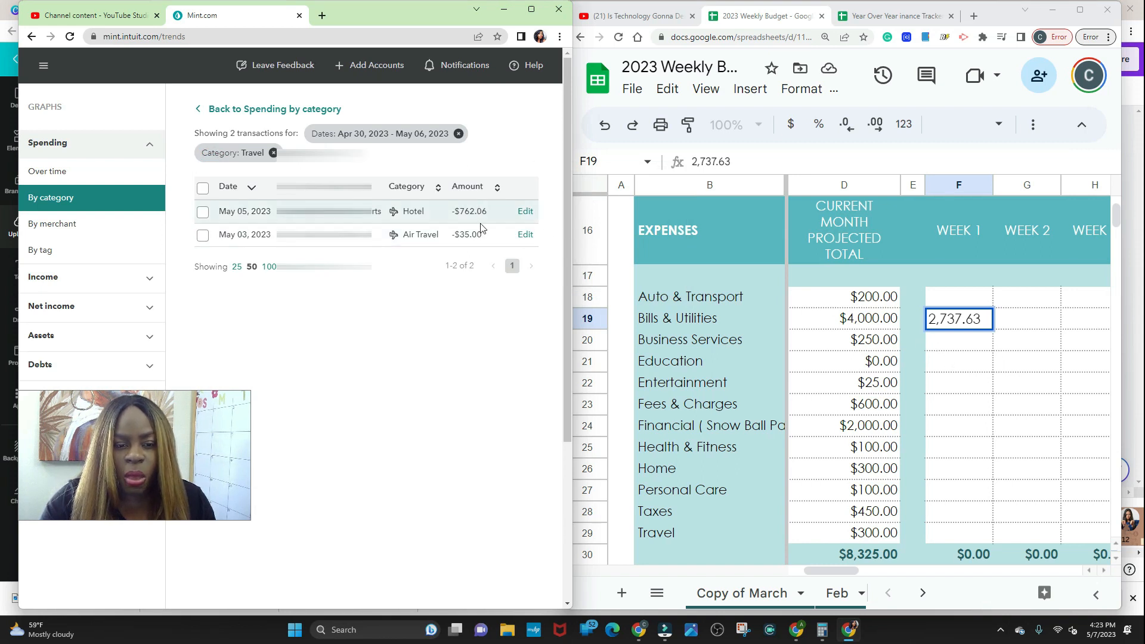
{"action": "scroll", "coordinate": [554, 239], "scroll_direction": "down", "scroll_amount": 5}
{"action": "scroll", "coordinate": [743, 306], "scroll_direction": "up", "scroll_amount": 5}
{"action": "scroll", "coordinate": [442, 219], "scroll_direction": "up", "scroll_amount": 3}
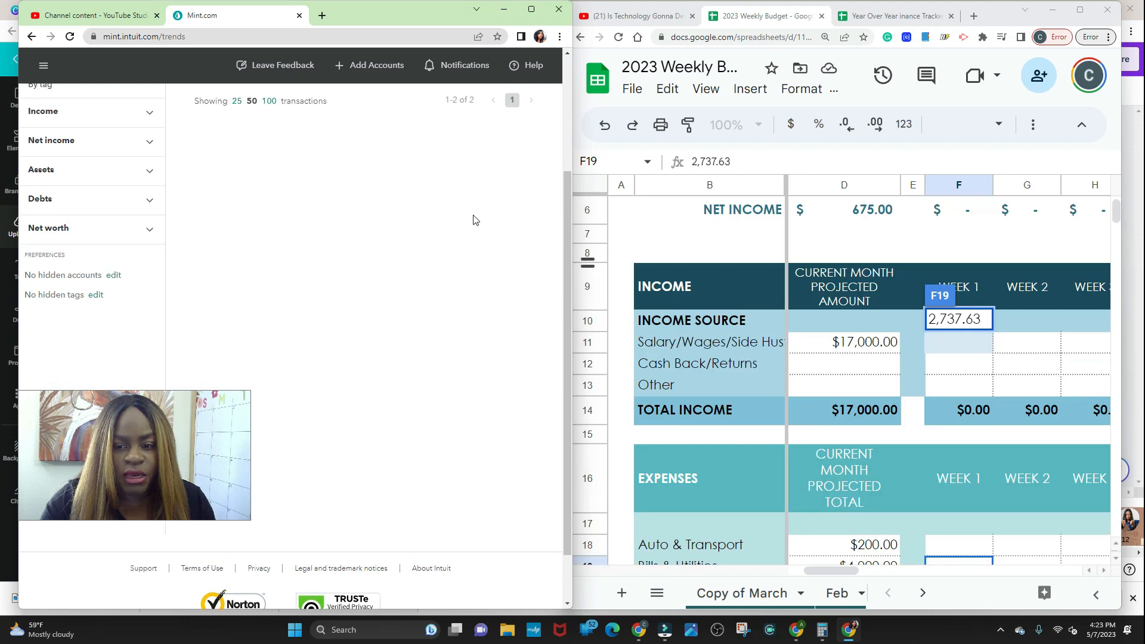
{"action": "scroll", "coordinate": [778, 300], "scroll_direction": "up", "scroll_amount": 1}
{"action": "scroll", "coordinate": [1052, 398], "scroll_direction": "down", "scroll_amount": 10}
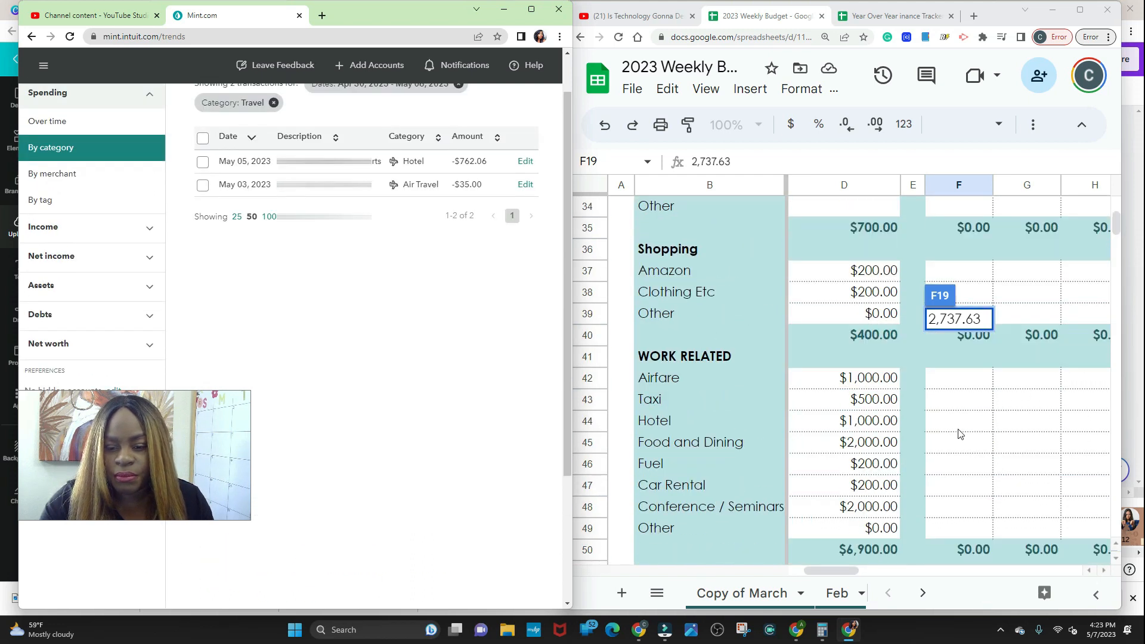
{"action": "left_click", "coordinate": [951, 422]}
{"action": "type", "text": "762.06"}
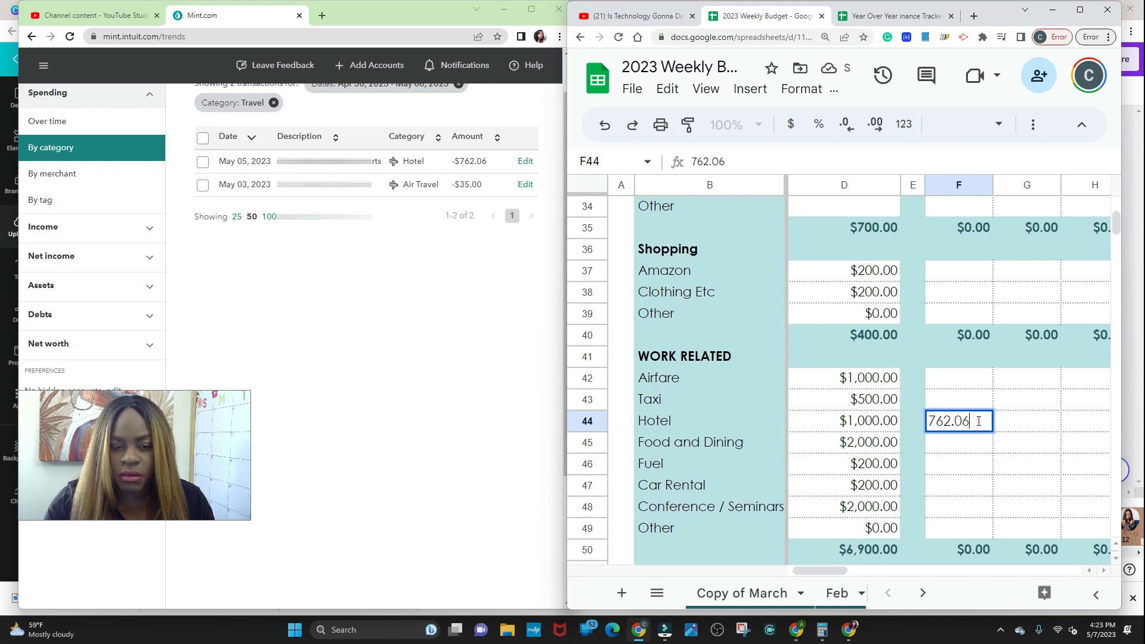
{"action": "key", "text": "Return"}
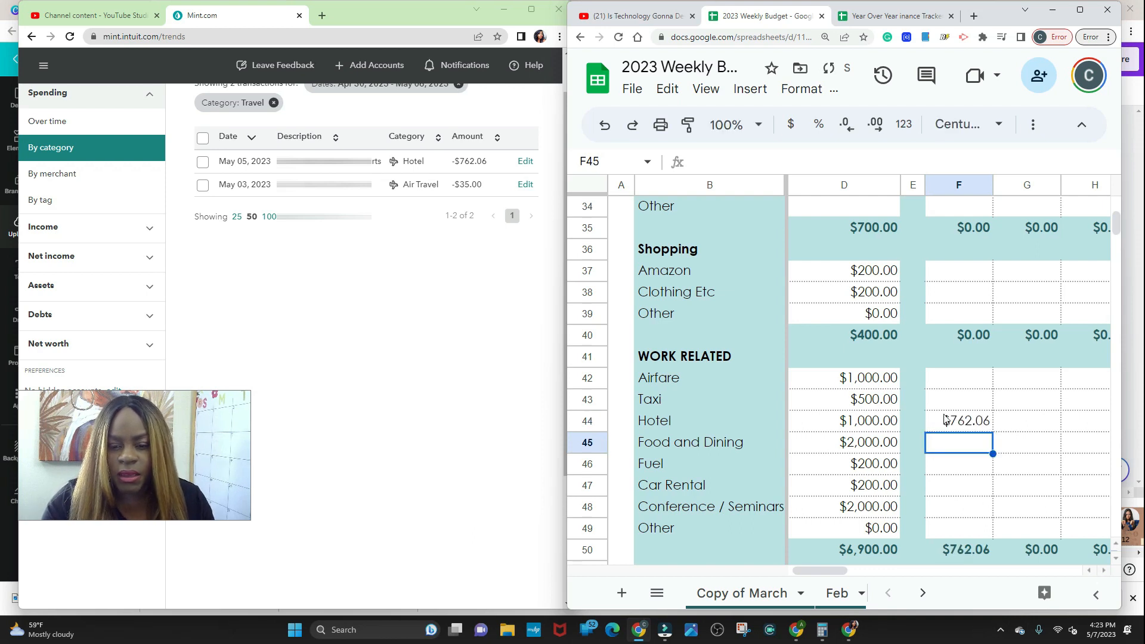
Enter =35 as the Week 1 work-related Airfare expense and return Mint to the spending-by-category list.
{"action": "left_click", "coordinate": [952, 378]}
{"action": "type", "text": "=35"}
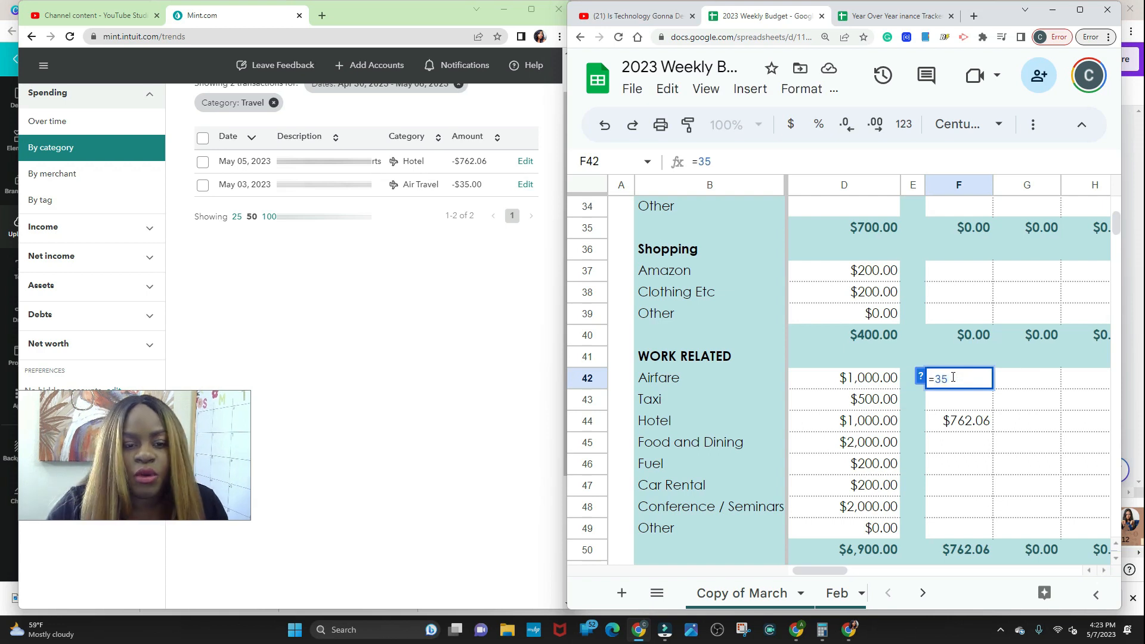
{"action": "scroll", "coordinate": [415, 247], "scroll_direction": "up", "scroll_amount": 1}
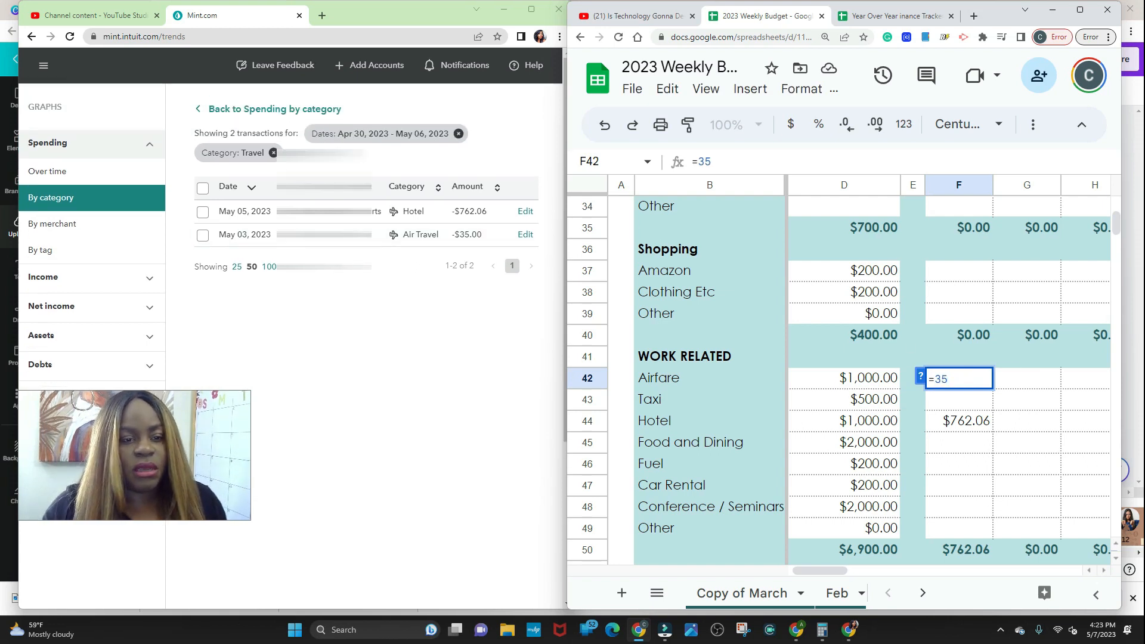
{"action": "left_click", "coordinate": [245, 108]}
{"action": "scroll", "coordinate": [392, 189], "scroll_direction": "down", "scroll_amount": 6}
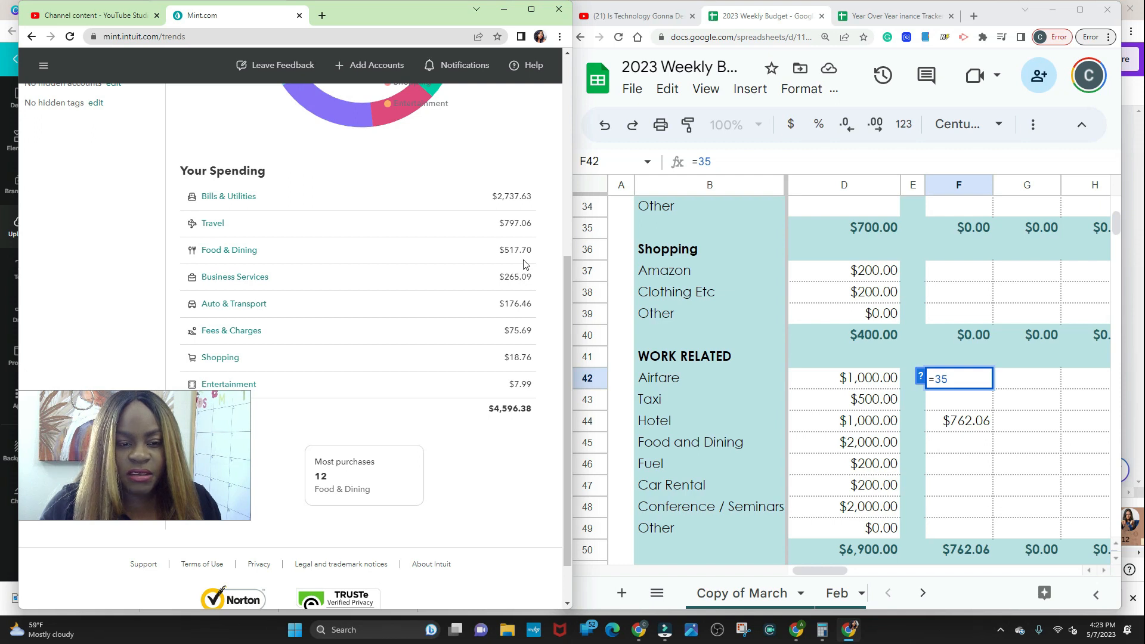
{"action": "left_click", "coordinate": [1038, 450]}
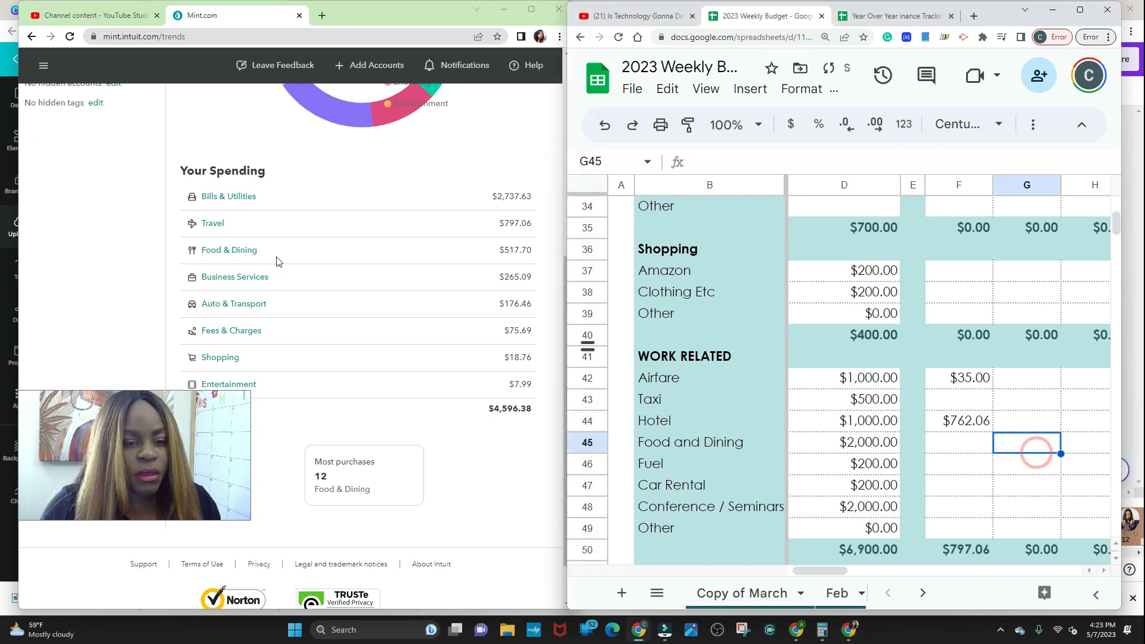
Open Mint's Food & Dining transactions and enter the grocery charge, 211.62, in the Week 1 Groceries cell of the budget sheet.
{"action": "left_click", "coordinate": [225, 251]}
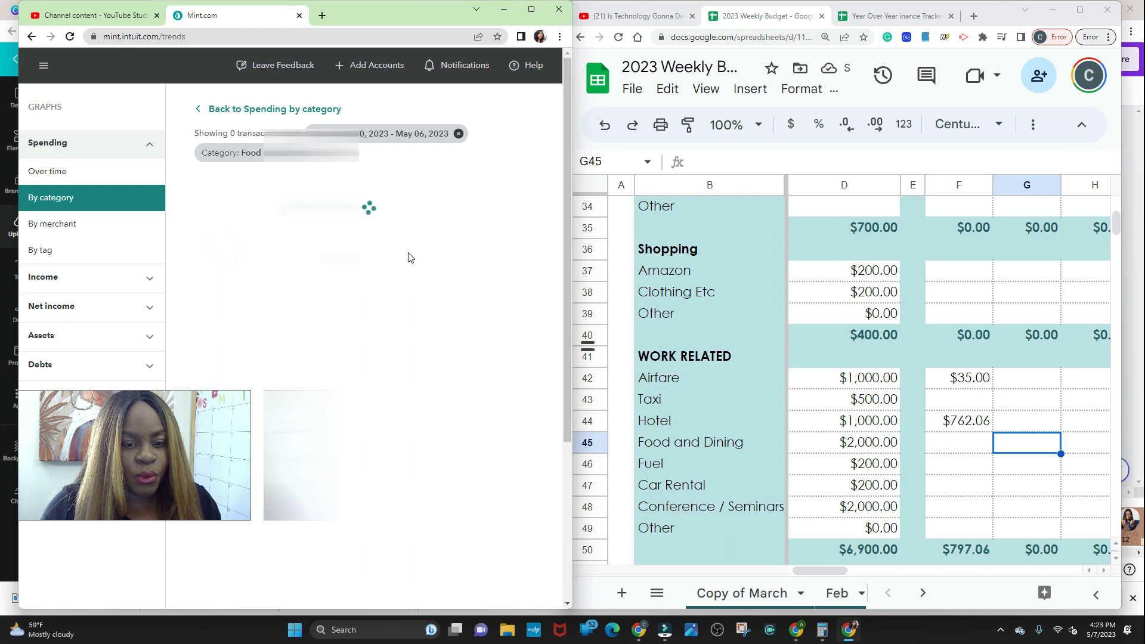
{"action": "scroll", "coordinate": [420, 254], "scroll_direction": "down", "scroll_amount": 1}
{"action": "scroll", "coordinate": [420, 253], "scroll_direction": "down", "scroll_amount": 2}
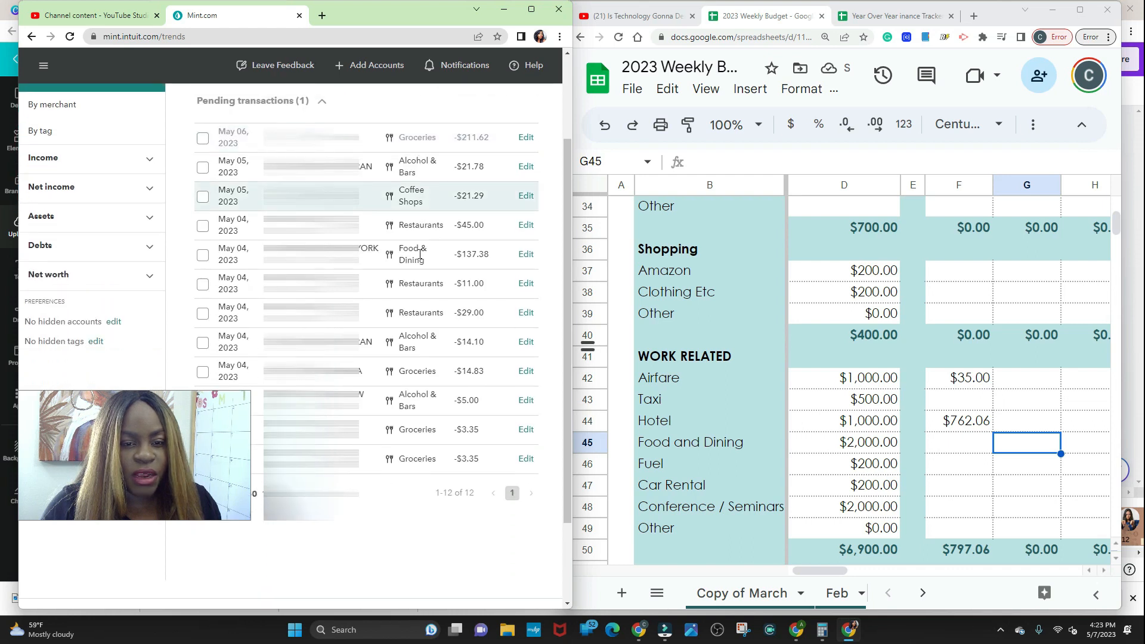
{"action": "scroll", "coordinate": [953, 284], "scroll_direction": "up", "scroll_amount": 3}
{"action": "left_click", "coordinate": [953, 271]}
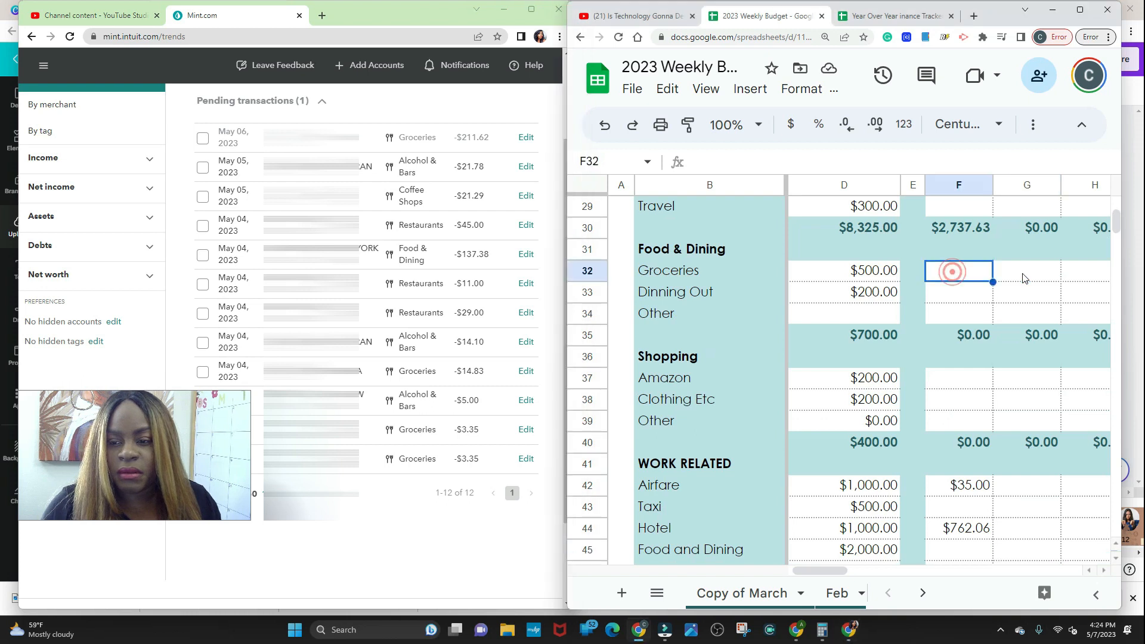
{"action": "type", "text": "211.62"}
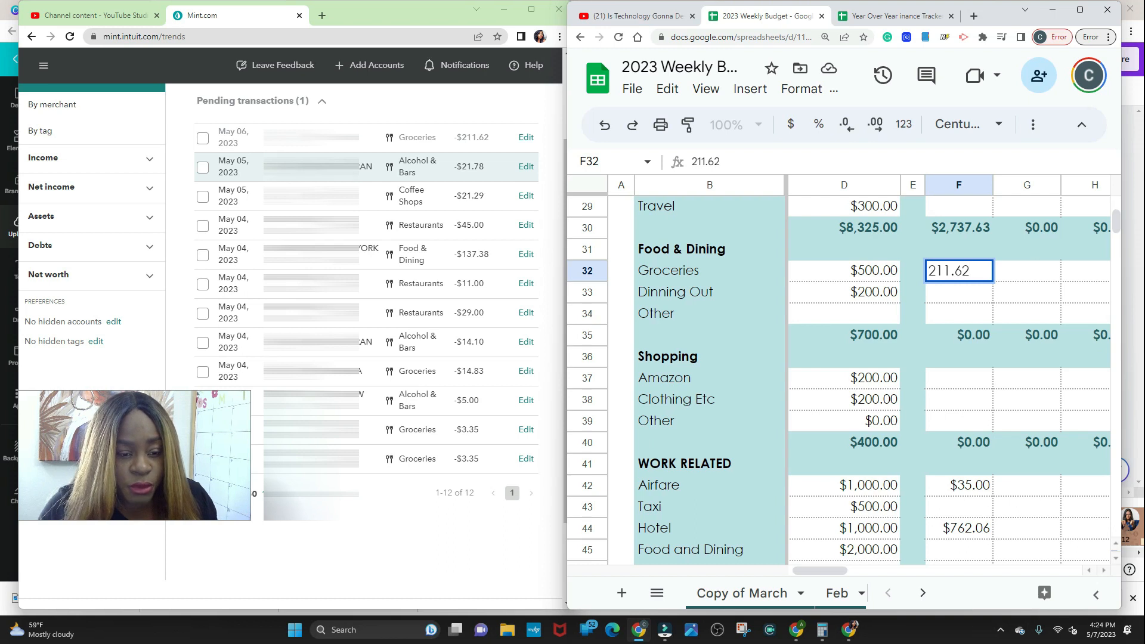
{"action": "left_click", "coordinate": [31, 37]}
{"action": "scroll", "coordinate": [999, 429], "scroll_direction": "down", "scroll_amount": 1}
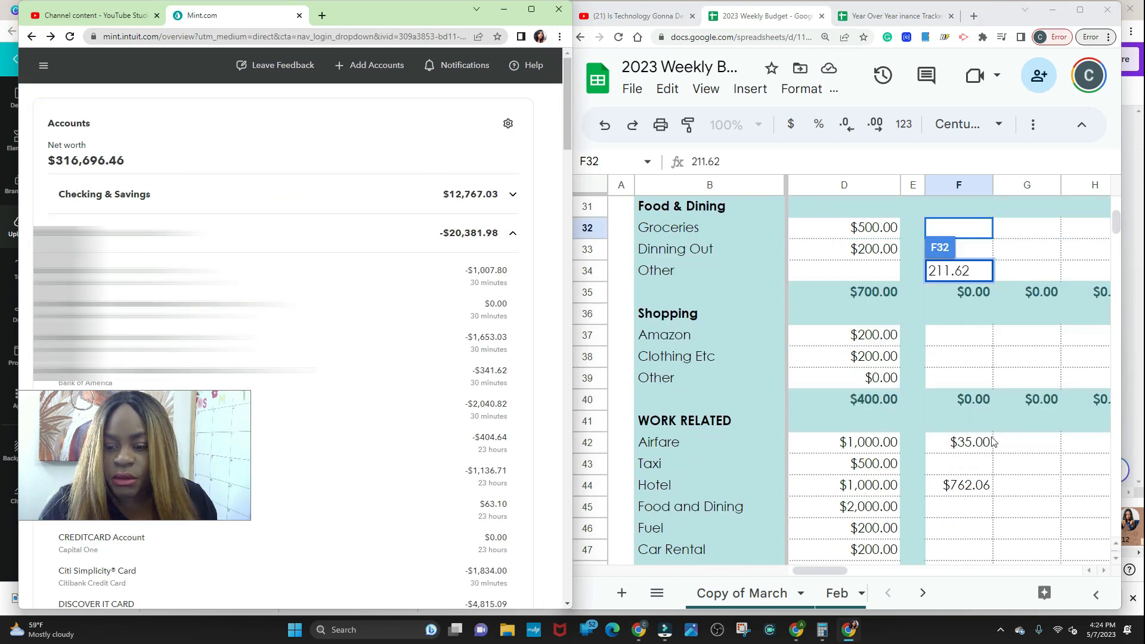
{"action": "left_click", "coordinate": [954, 494]}
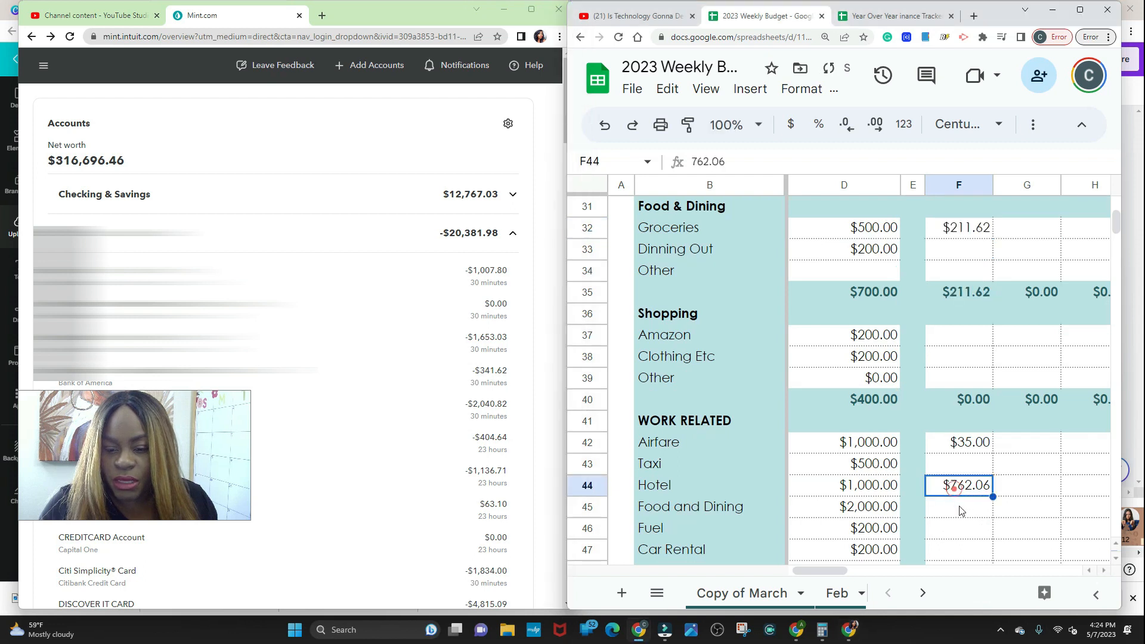
Return Mint to its category list and set Week 1 work-related Food and Dining to 517.70 minus the Week 1 Groceries cell.
{"action": "left_click", "coordinate": [958, 506]}
{"action": "type", "text": "="}
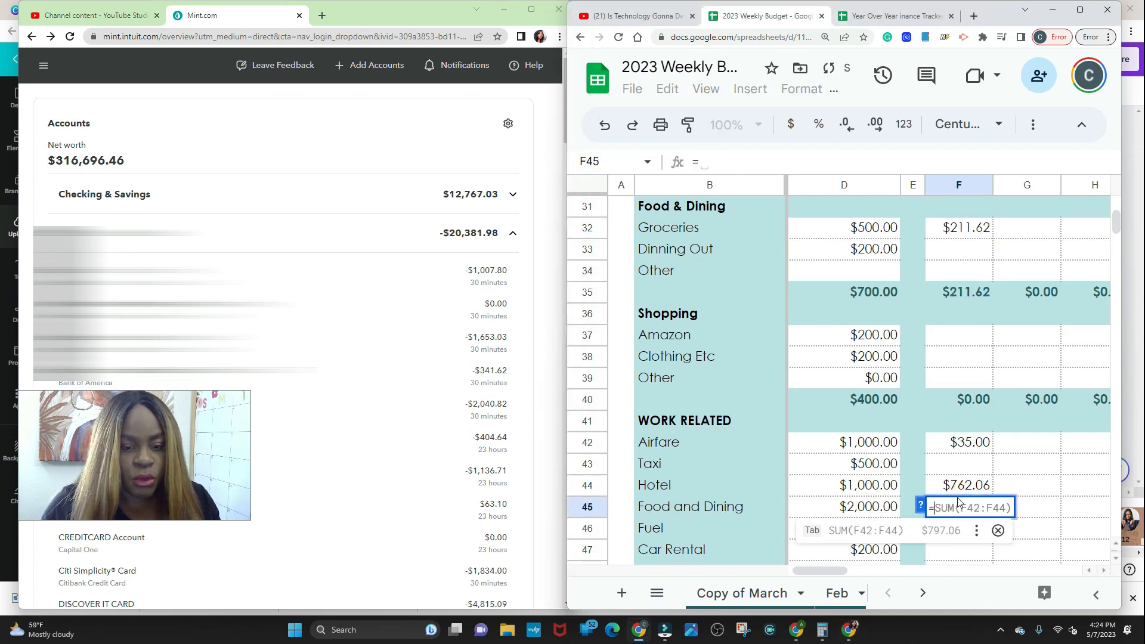
{"action": "left_click", "coordinate": [50, 39]}
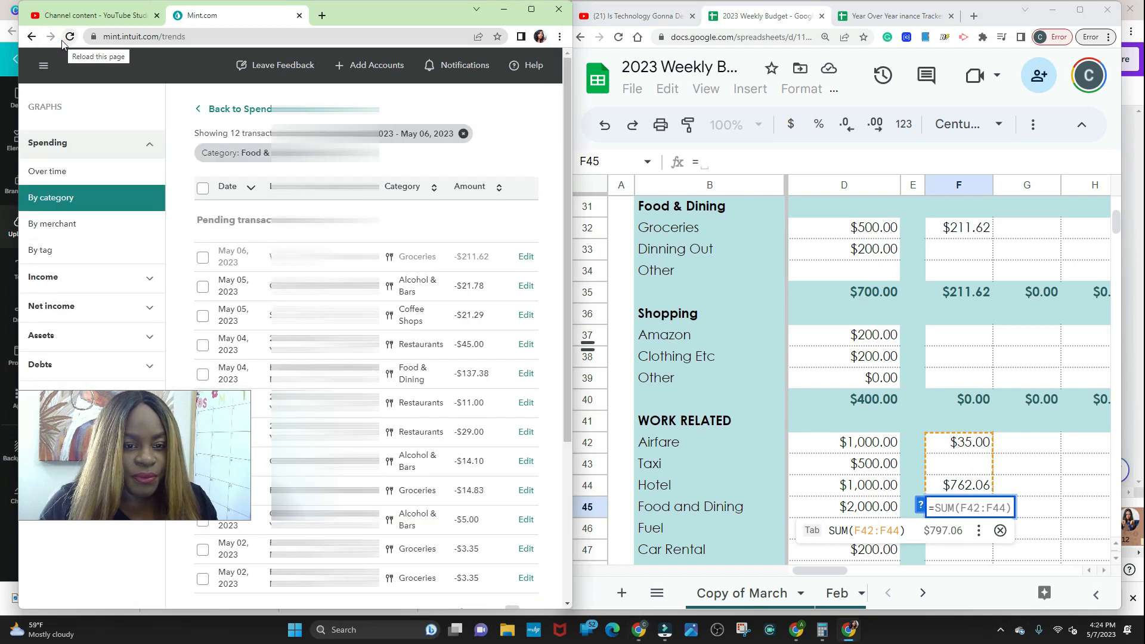
{"action": "left_click", "coordinate": [239, 110]}
{"action": "scroll", "coordinate": [426, 270], "scroll_direction": "down", "scroll_amount": 5}
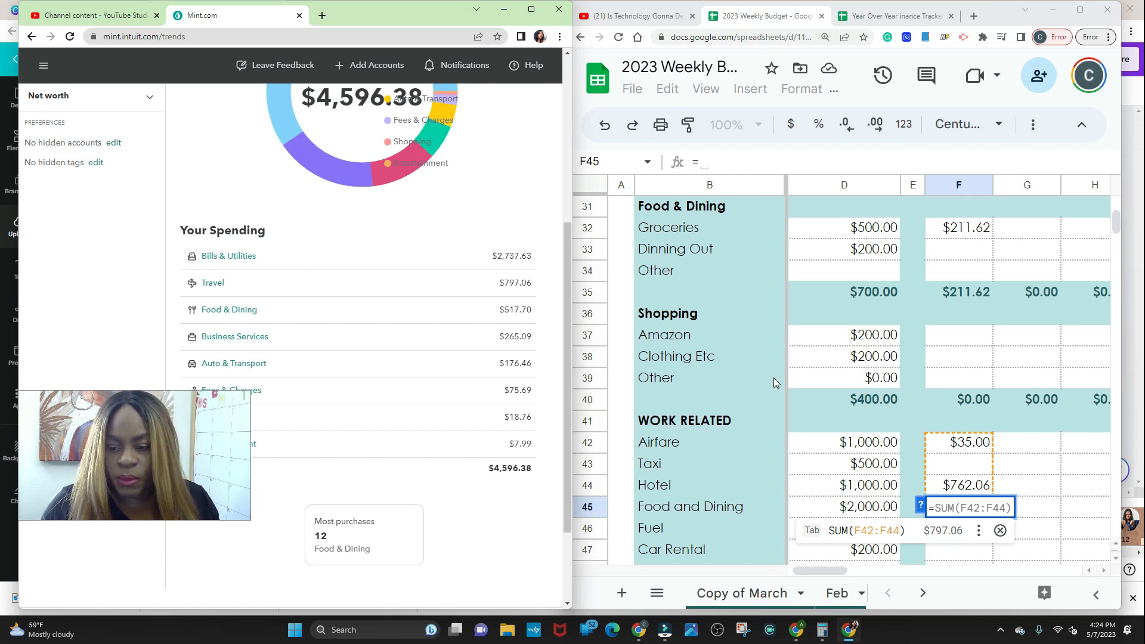
{"action": "left_click", "coordinate": [1043, 492]}
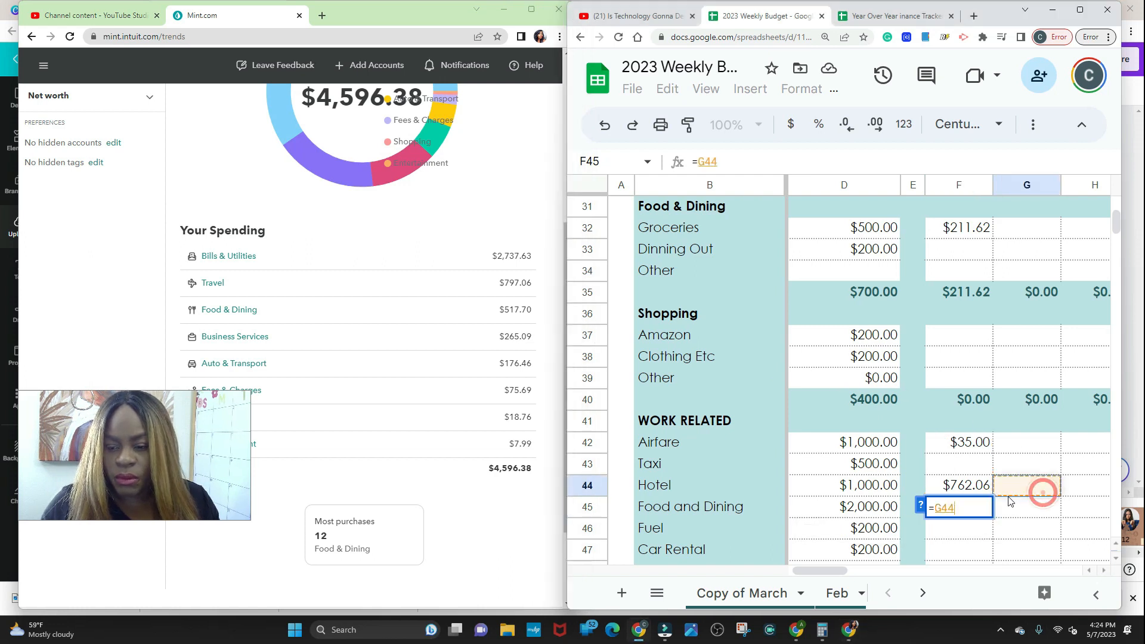
{"action": "key", "text": "BackSpace"}
{"action": "key", "text": "BackSpace"}
{"action": "key", "text": "BackSpace"}
{"action": "type", "text": "517.70-"}
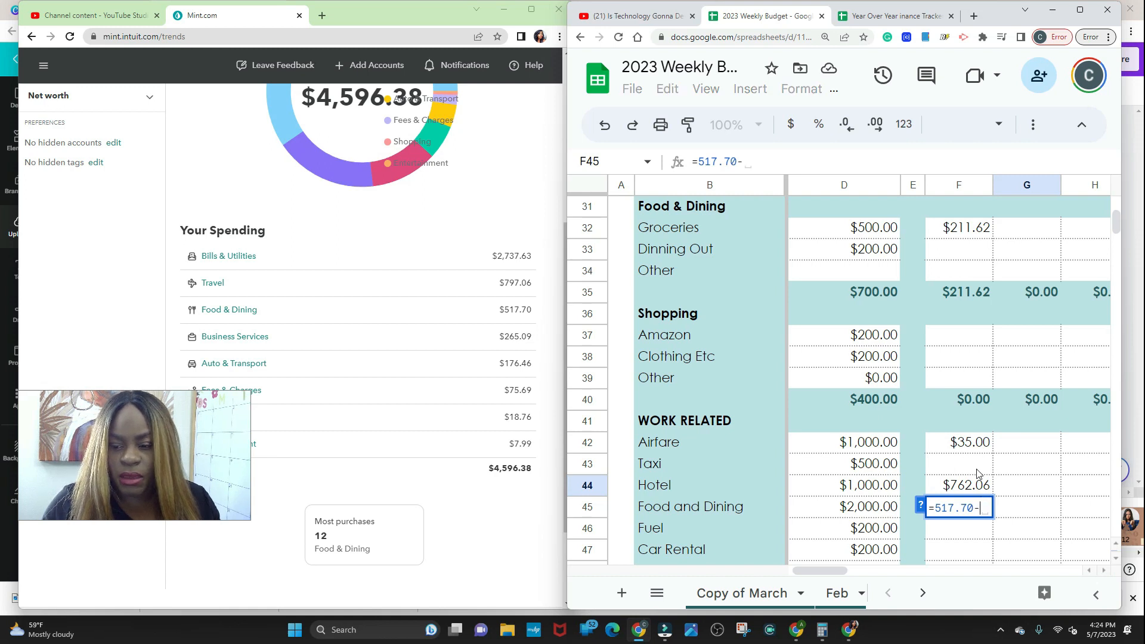
{"action": "left_click", "coordinate": [964, 232]}
{"action": "key", "text": "Return"}
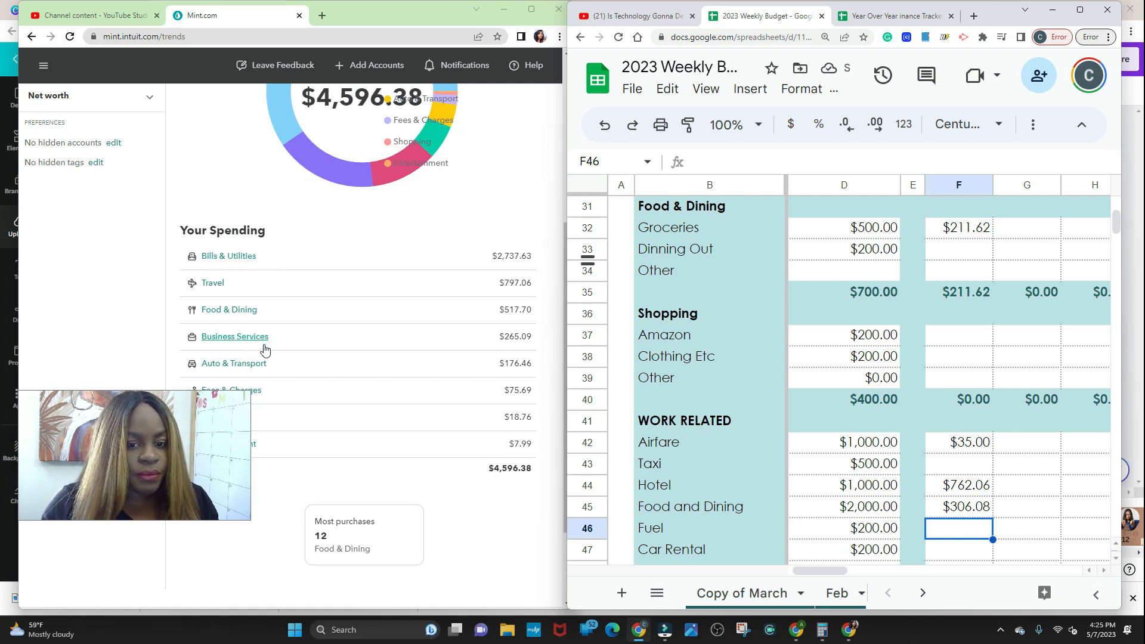
Copy Mint's Business Services total, 265.09, into the Week 1 Business Services cell of the budget sheet.
{"action": "double_click", "coordinate": [532, 341]}
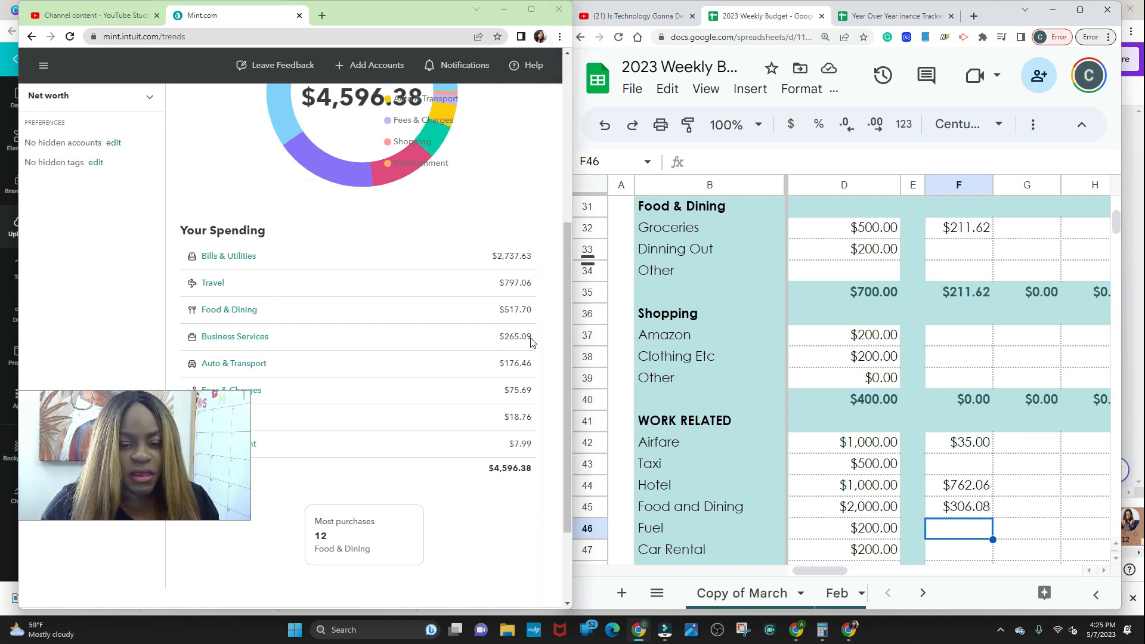
{"action": "right_click", "coordinate": [516, 339]}
{"action": "left_click", "coordinate": [541, 354]}
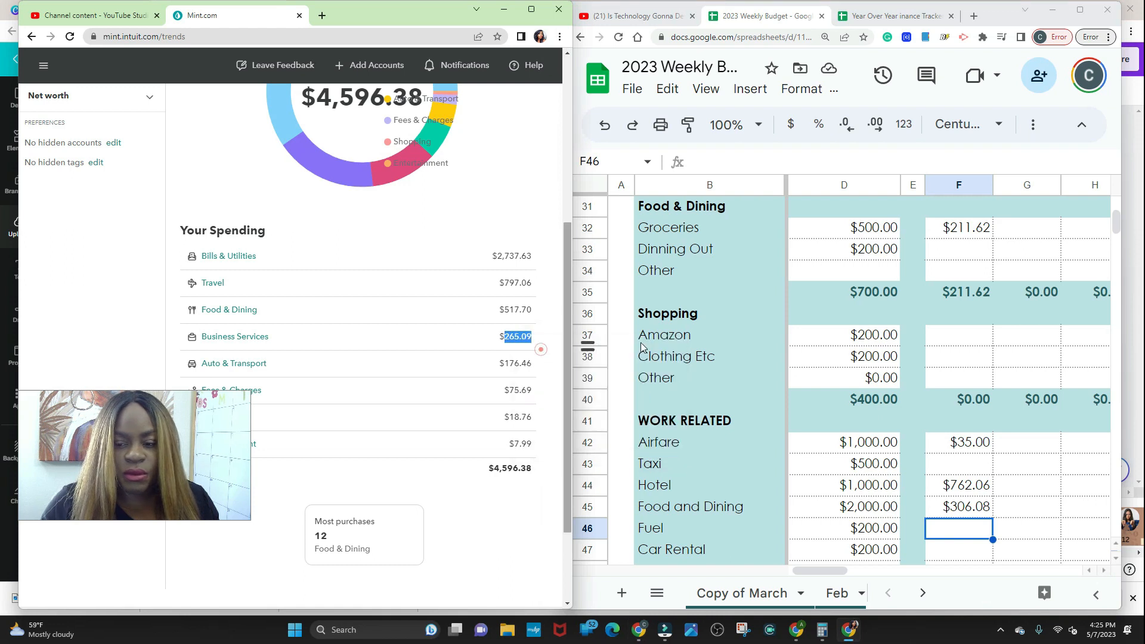
{"action": "scroll", "coordinate": [993, 322], "scroll_direction": "up", "scroll_amount": 4}
{"action": "scroll", "coordinate": [984, 304], "scroll_direction": "up", "scroll_amount": 3}
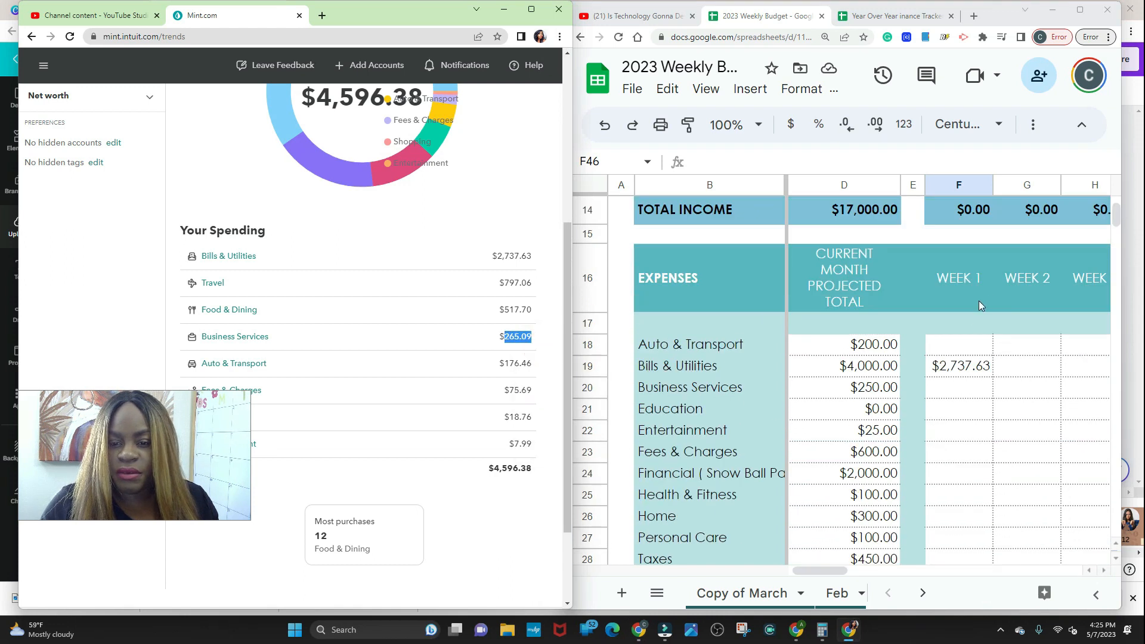
{"action": "left_click", "coordinate": [951, 389]}
{"action": "double_click", "coordinate": [951, 388]}
{"action": "right_click", "coordinate": [949, 386]}
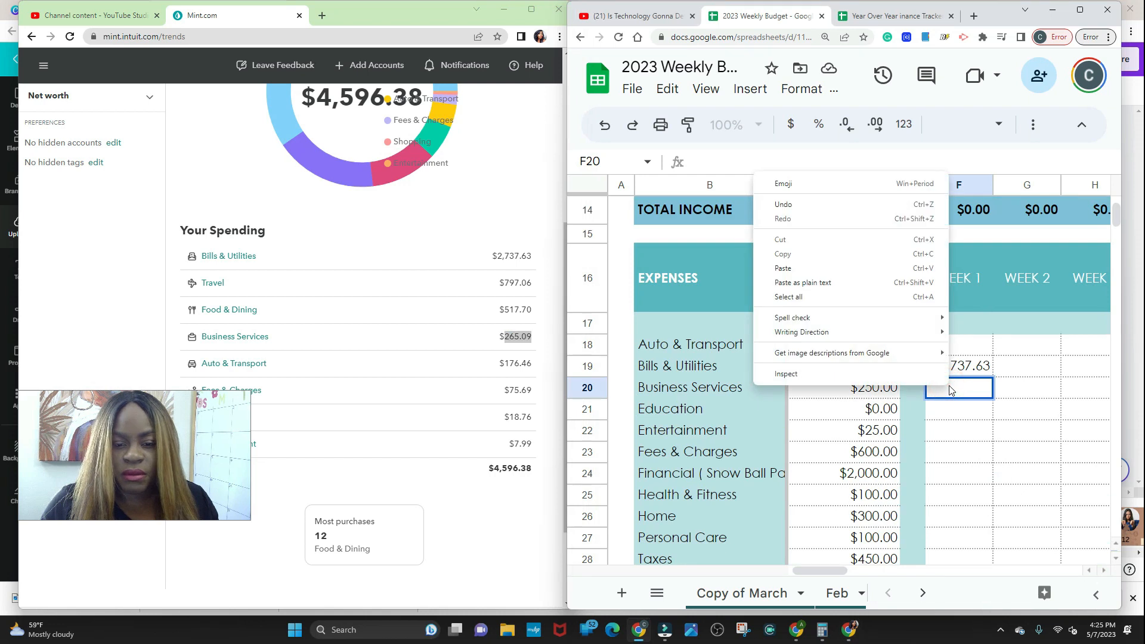
{"action": "left_click", "coordinate": [867, 283]}
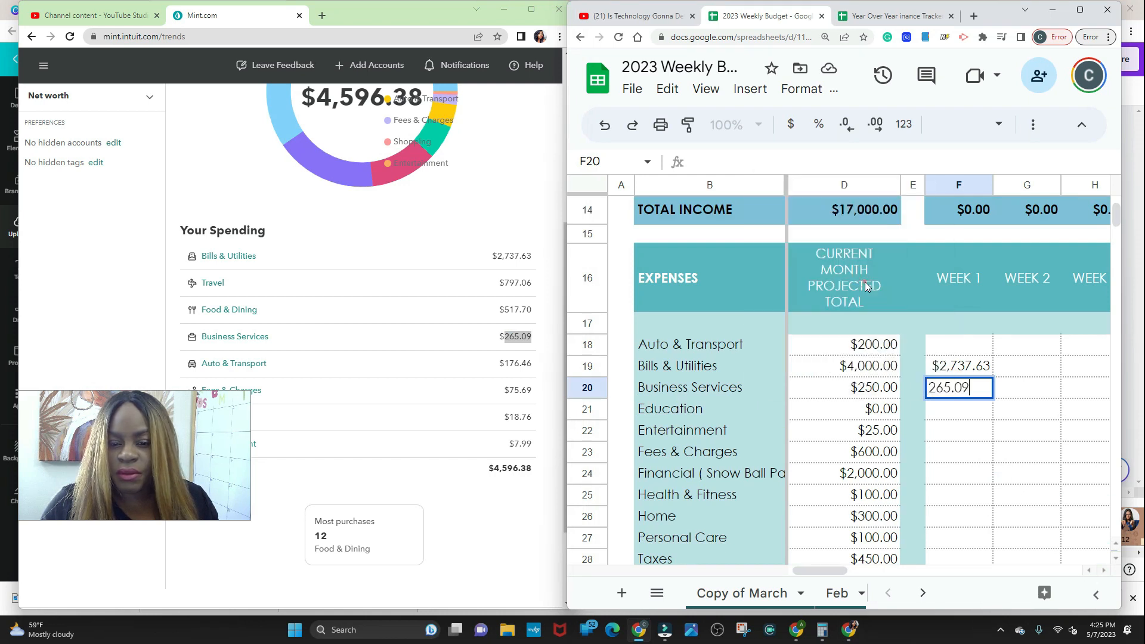
Enter the Chevron gas charge, 65.32, from Mint's Auto & Transport transactions as Week 1 Auto & Transport and return Mint to the spending-by-category list.
{"action": "left_click", "coordinate": [539, 344]}
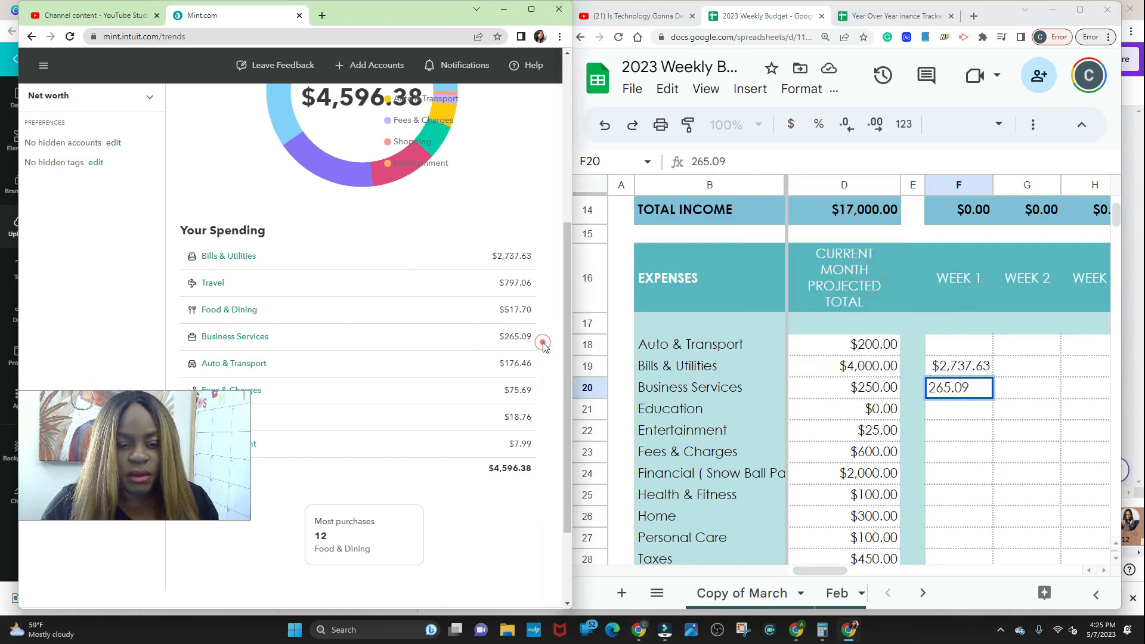
{"action": "scroll", "coordinate": [539, 340], "scroll_direction": "down", "scroll_amount": 2}
{"action": "left_click_drag", "start_coordinate": [534, 246], "coordinate": [504, 245]}
{"action": "left_click", "coordinate": [261, 247]}
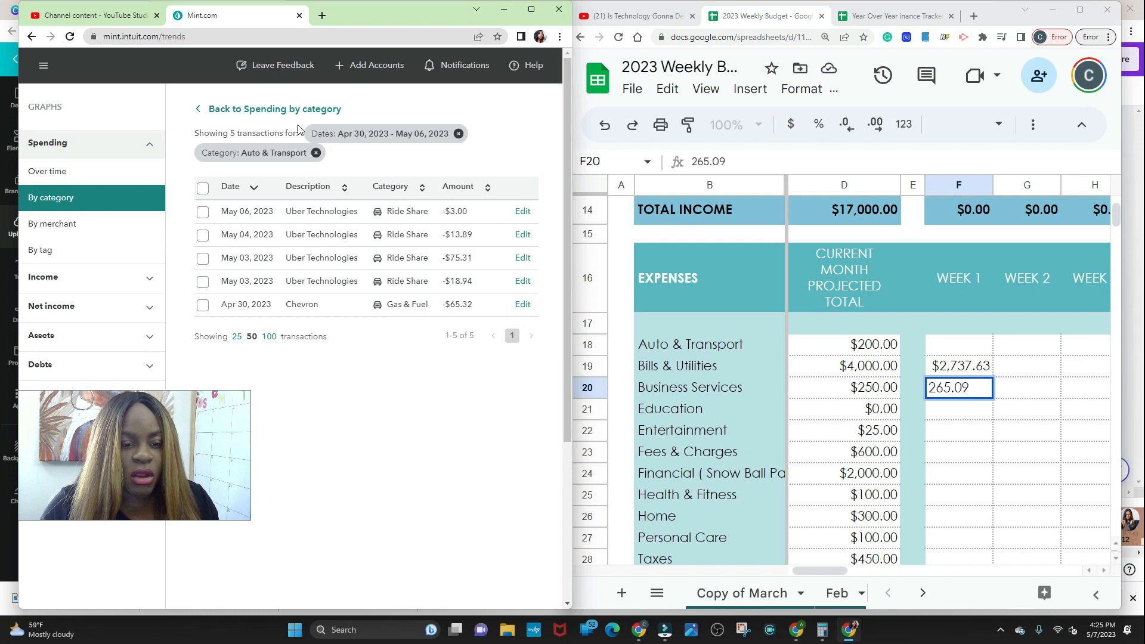
{"action": "left_click", "coordinate": [969, 348]}
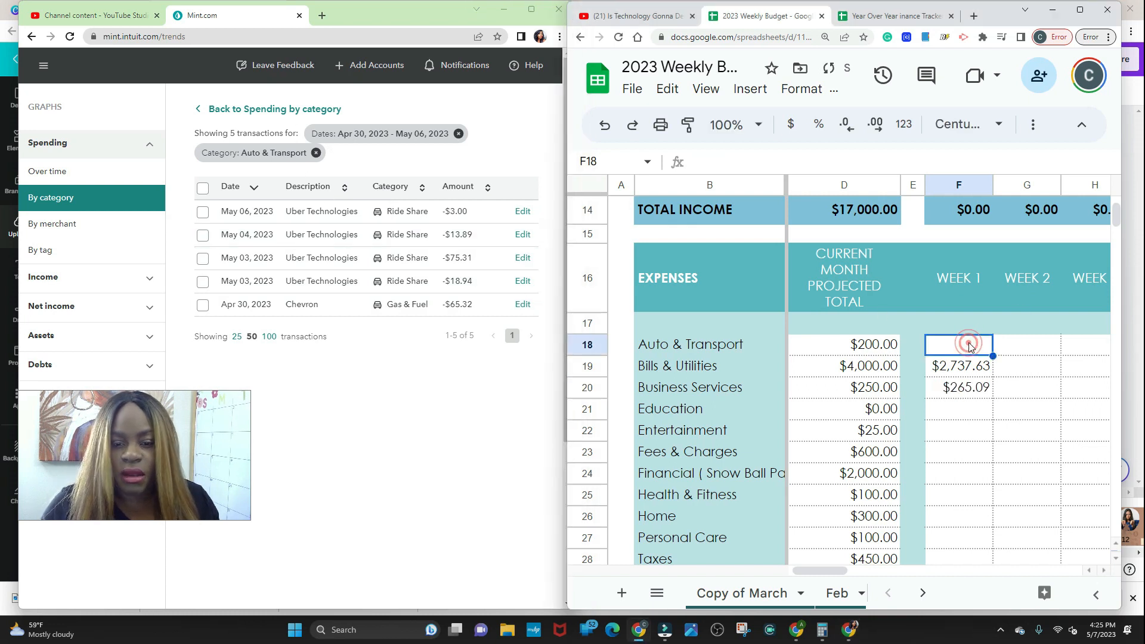
{"action": "type", "text": "65.32"}
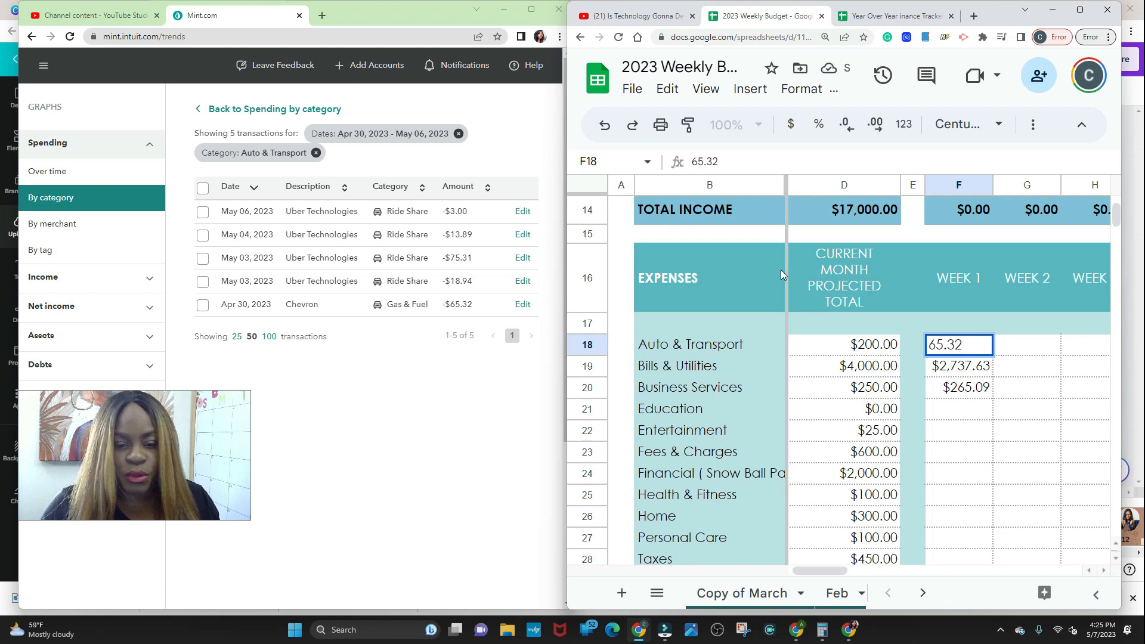
{"action": "left_click", "coordinate": [344, 435]}
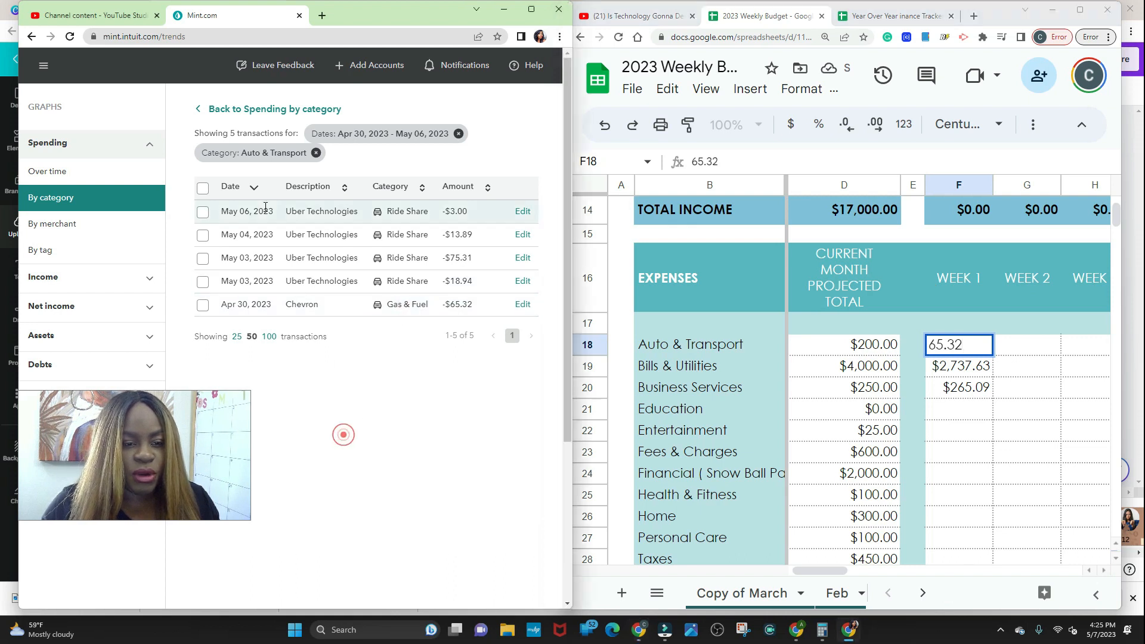
{"action": "left_click", "coordinate": [246, 111]}
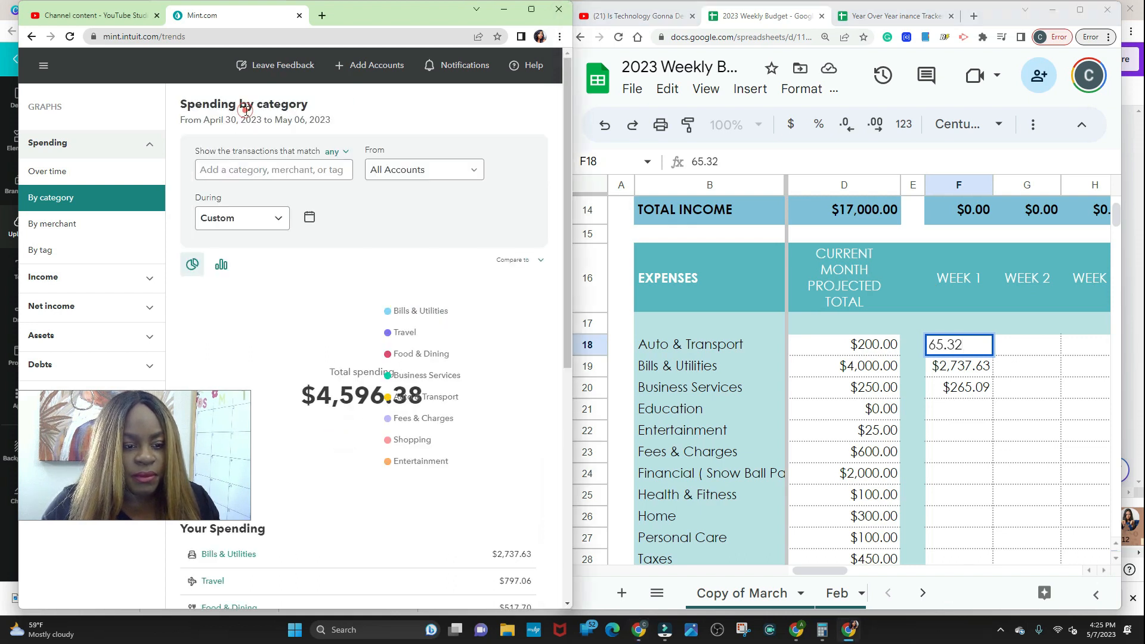
{"action": "scroll", "coordinate": [433, 339], "scroll_direction": "down", "scroll_amount": 5}
{"action": "scroll", "coordinate": [434, 339], "scroll_direction": "down", "scroll_amount": 1}
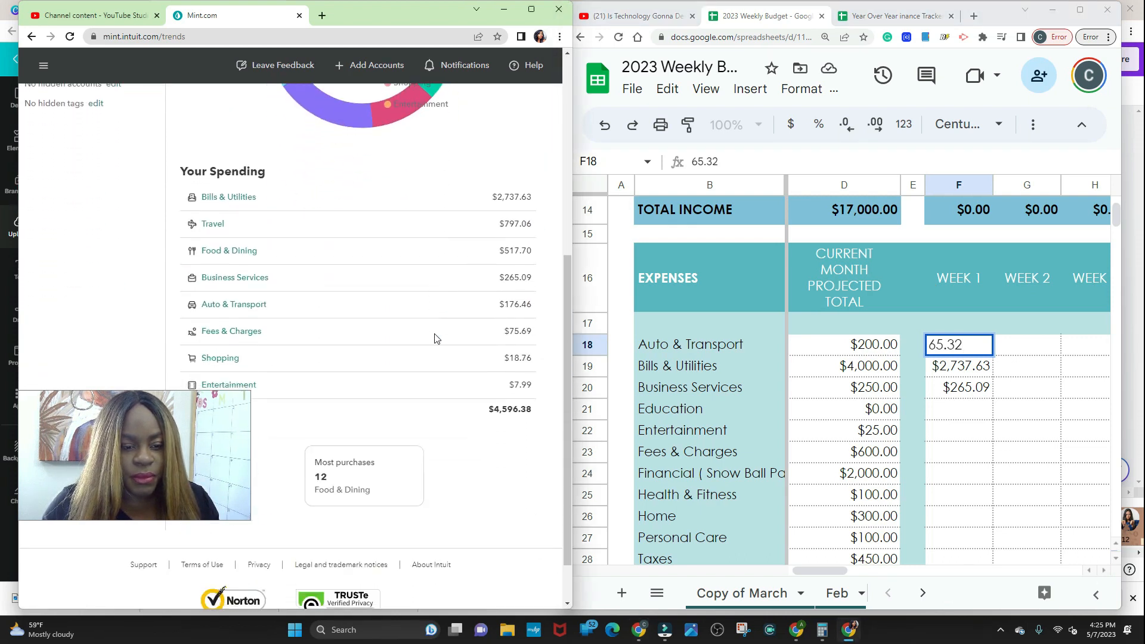
{"action": "left_click", "coordinate": [990, 450]}
Set the Week 1 work-related Taxi expense to Mint's Auto & Transport total, 176.46, minus the Week 1 Auto & Transport cell.
{"action": "scroll", "coordinate": [992, 452], "scroll_direction": "down", "scroll_amount": 7}
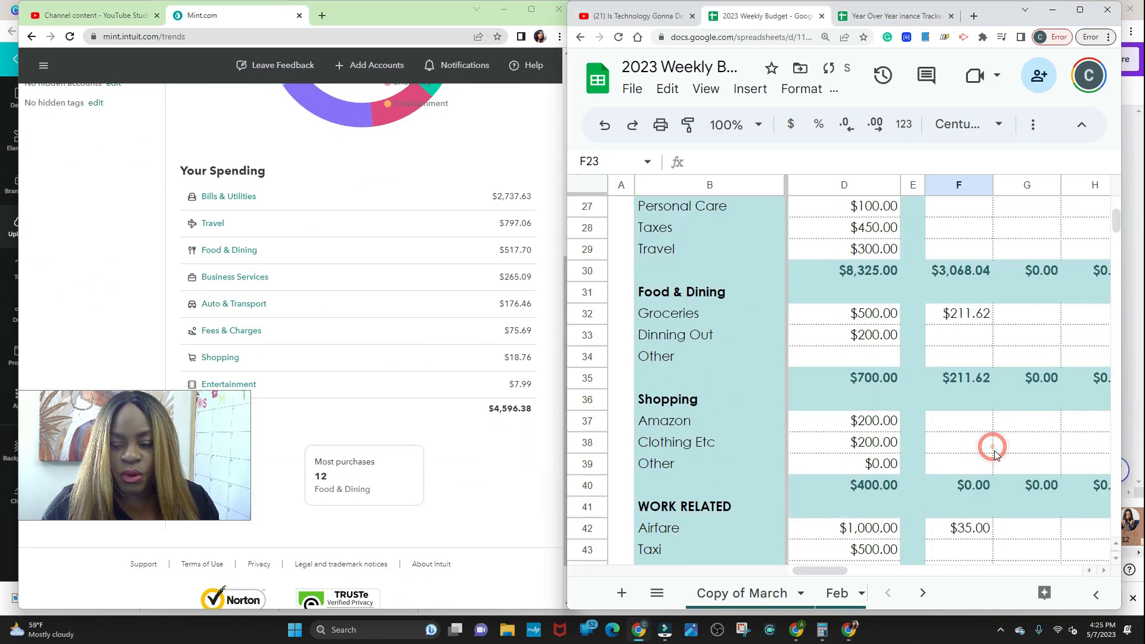
{"action": "scroll", "coordinate": [978, 442], "scroll_direction": "down", "scroll_amount": 1}
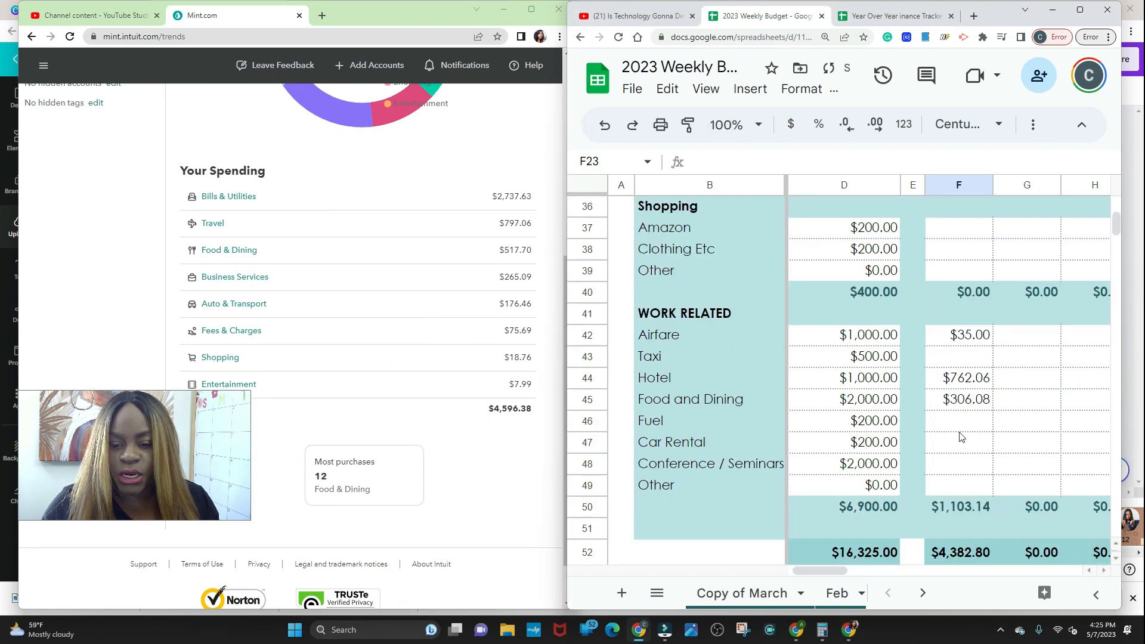
{"action": "left_click", "coordinate": [942, 357]}
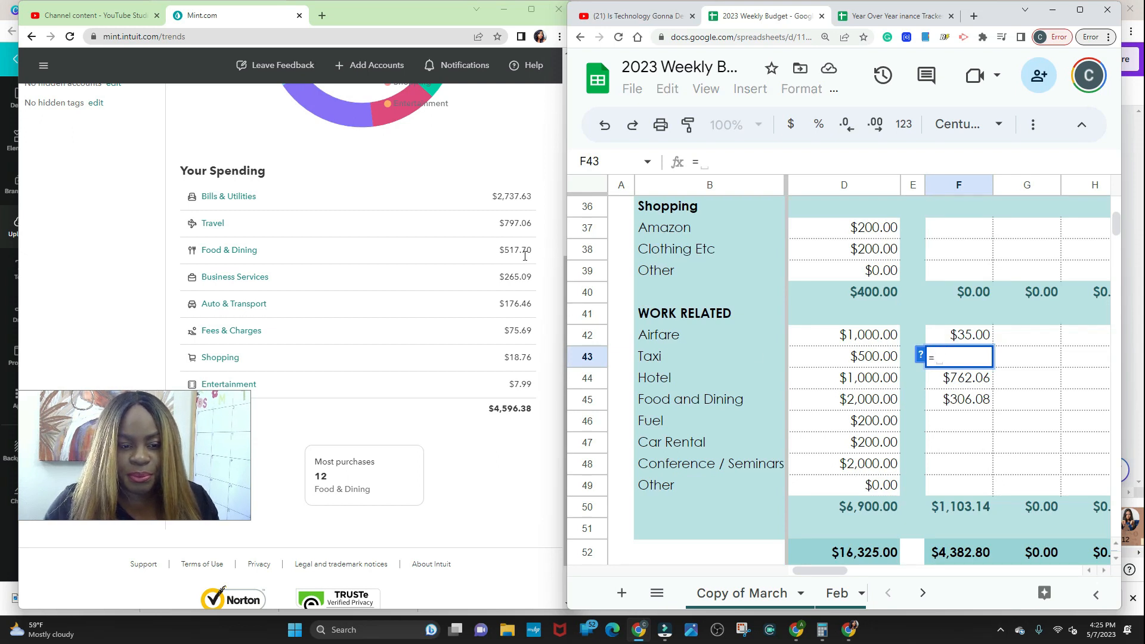
{"action": "left_click_drag", "start_coordinate": [538, 310], "coordinate": [513, 303]}
{"action": "double_click", "coordinate": [524, 303]}
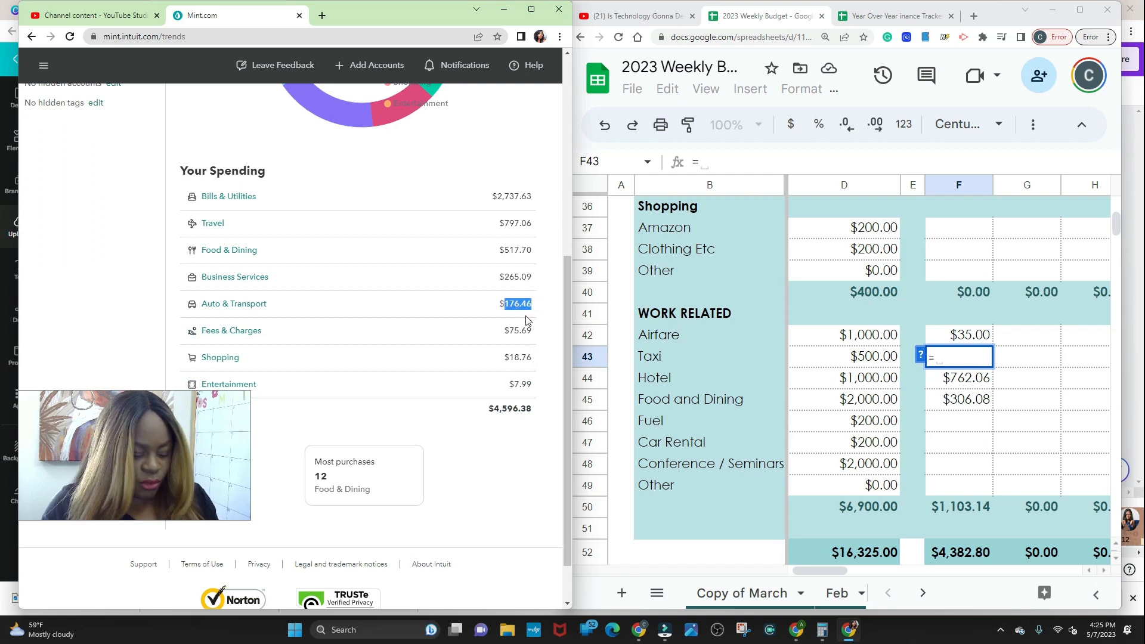
{"action": "left_click", "coordinate": [942, 358]}
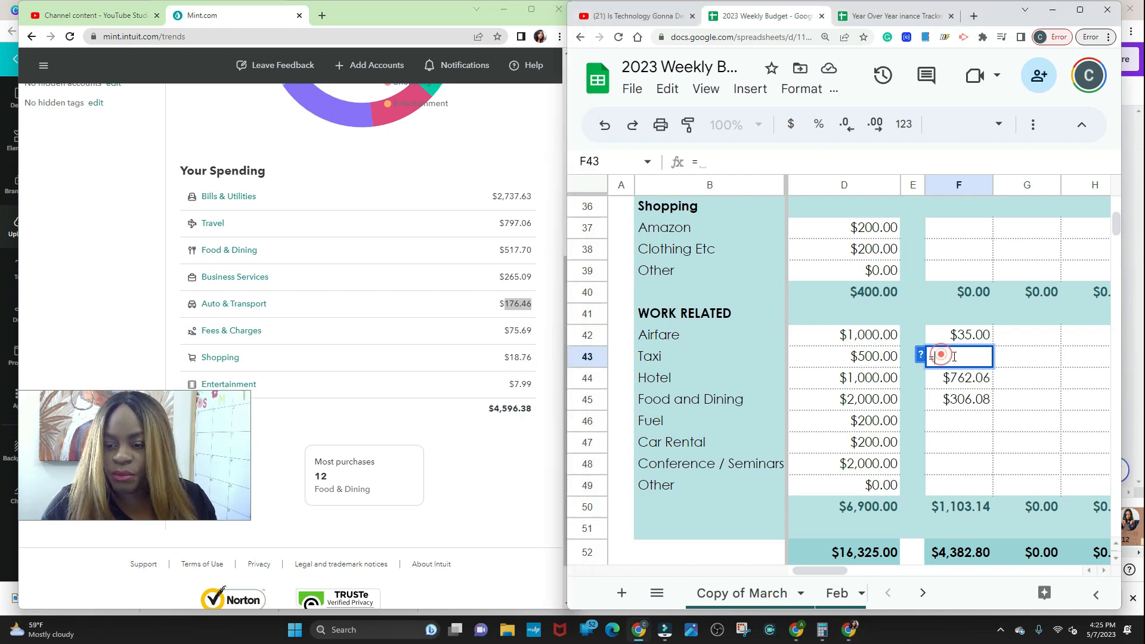
{"action": "key", "text": "ctrl+v"}
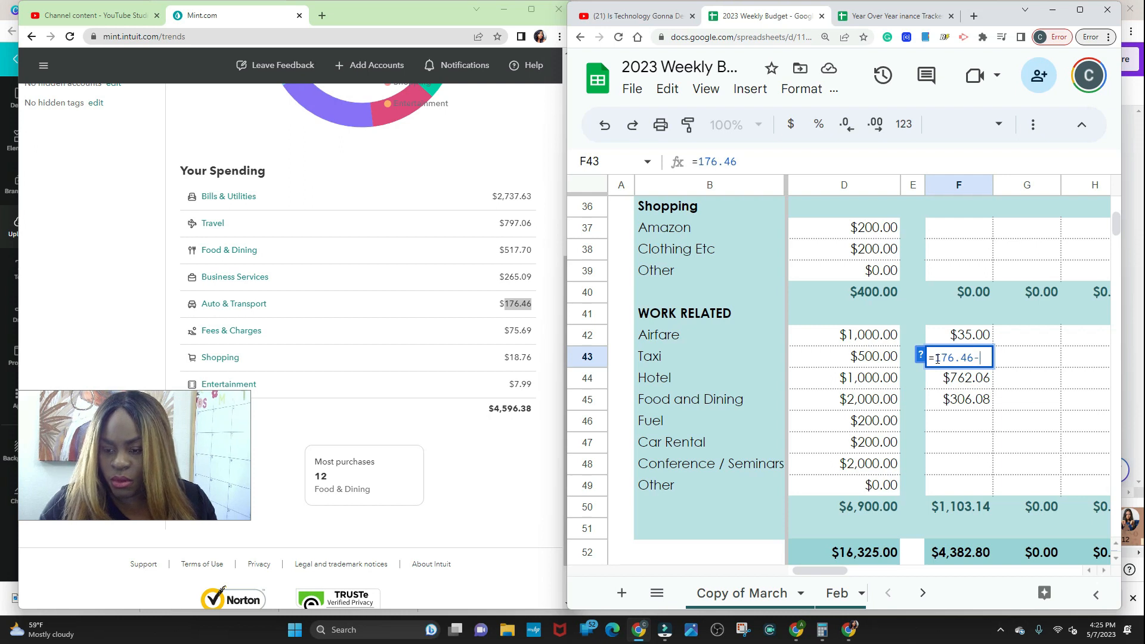
{"action": "type", "text": "-"}
{"action": "scroll", "coordinate": [972, 286], "scroll_direction": "up", "scroll_amount": 7}
{"action": "left_click", "coordinate": [966, 296]}
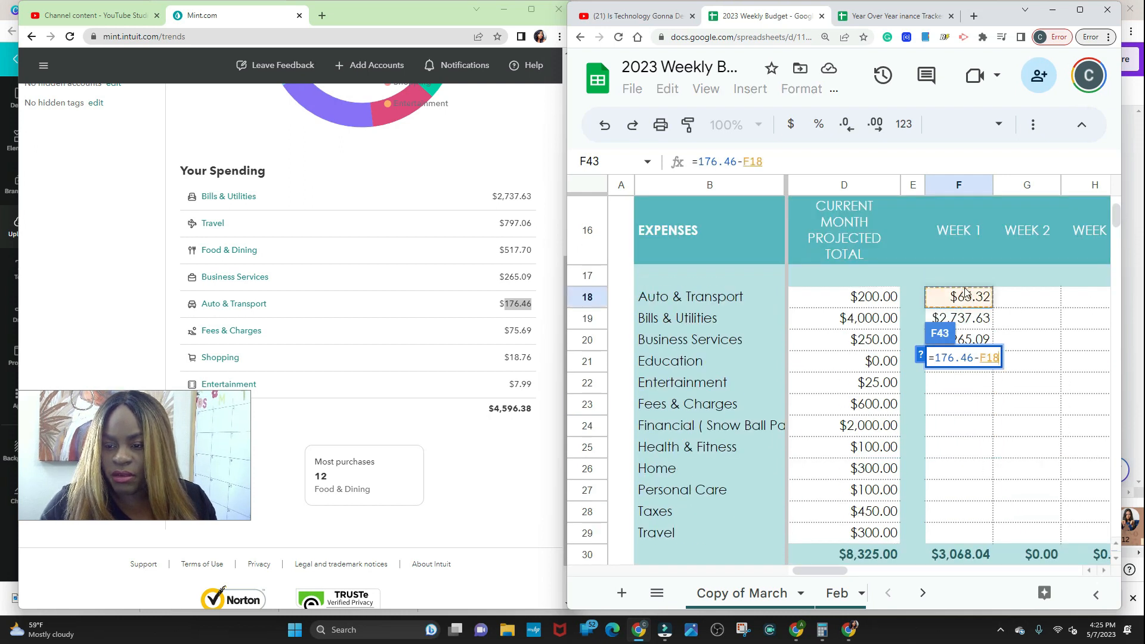
{"action": "key", "text": "Return"}
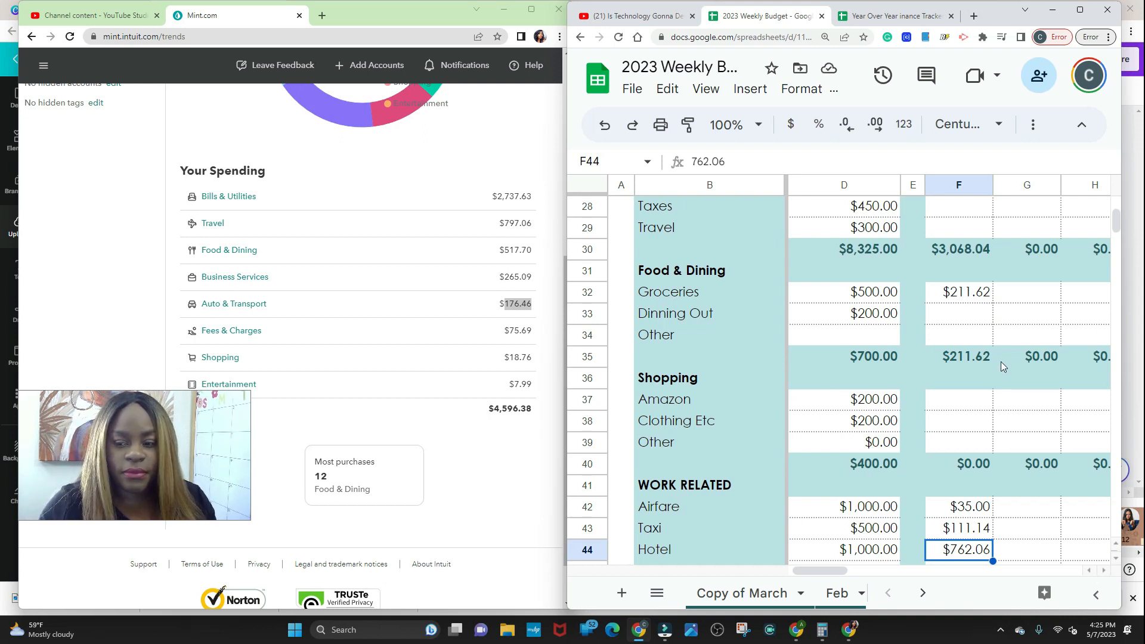
Enter 75.69 as the Week 1 Fees & Charges expense in the budget sheet.
{"action": "scroll", "coordinate": [947, 278], "scroll_direction": "up", "scroll_amount": 3}
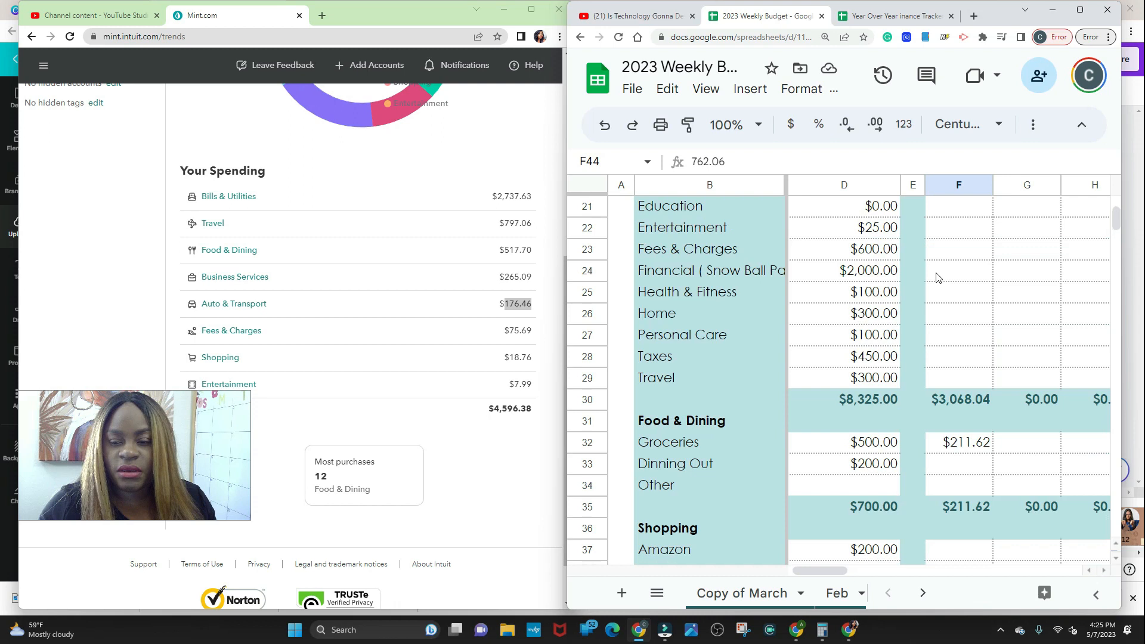
{"action": "left_click", "coordinate": [947, 251]}
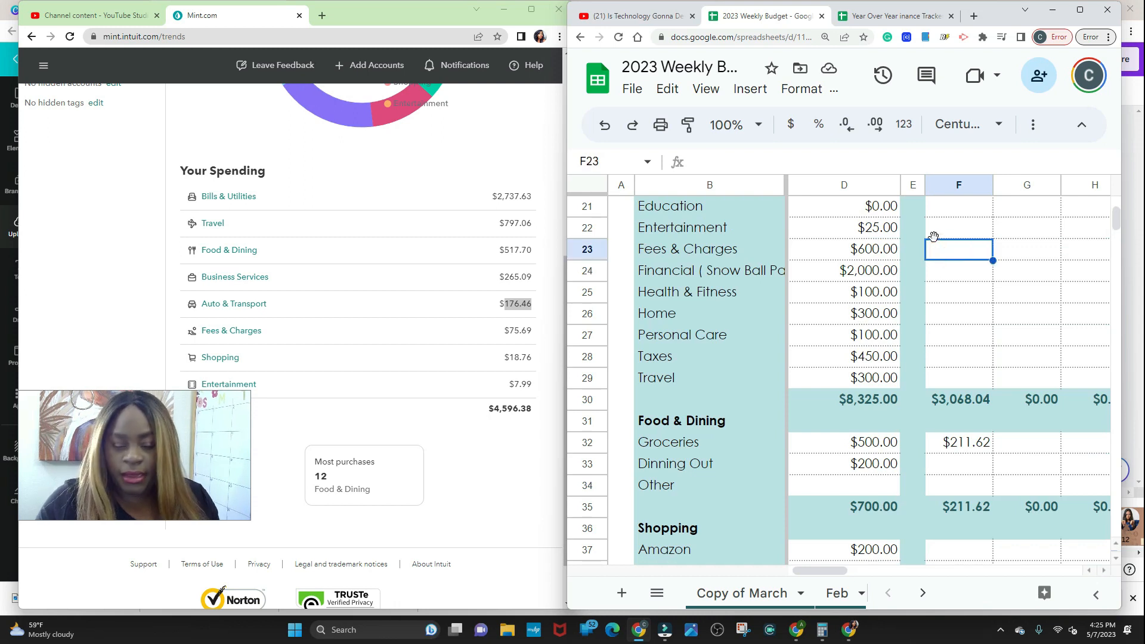
{"action": "type", "text": "75"}
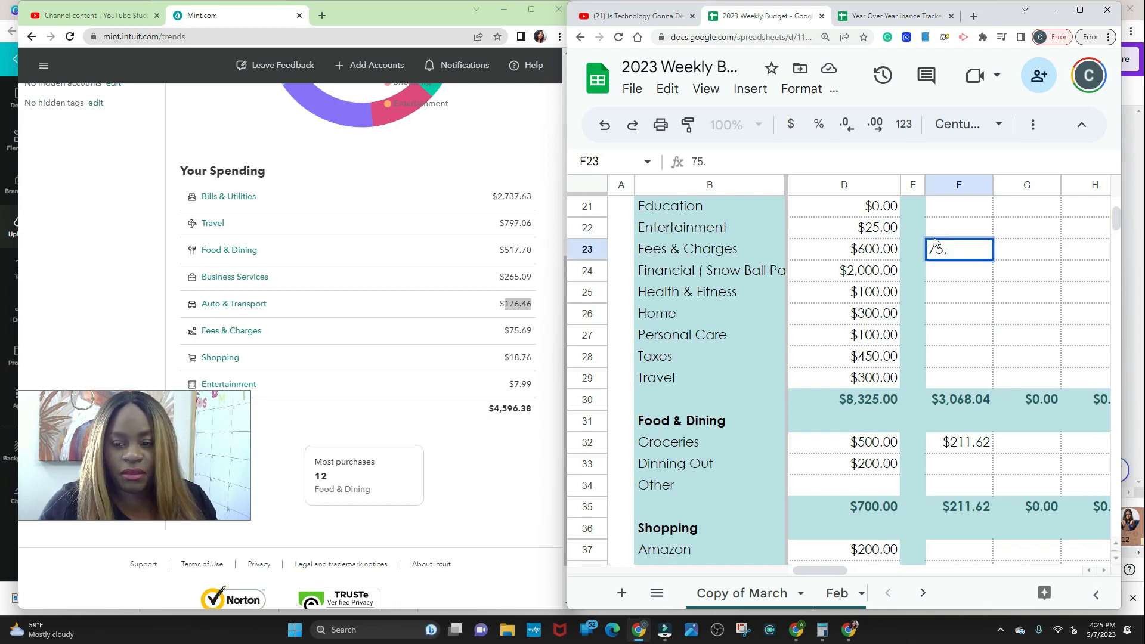
{"action": "type", "text": ".63"}
{"action": "key", "text": "BackSpace"}
{"action": "type", "text": "6"}
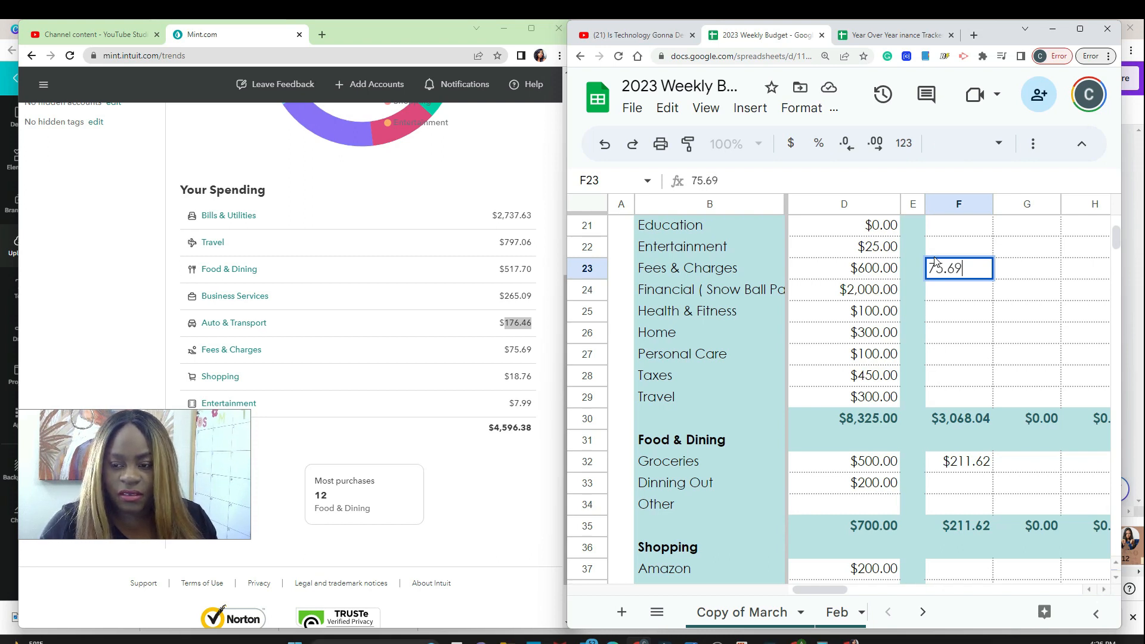
{"action": "key", "text": "Return"}
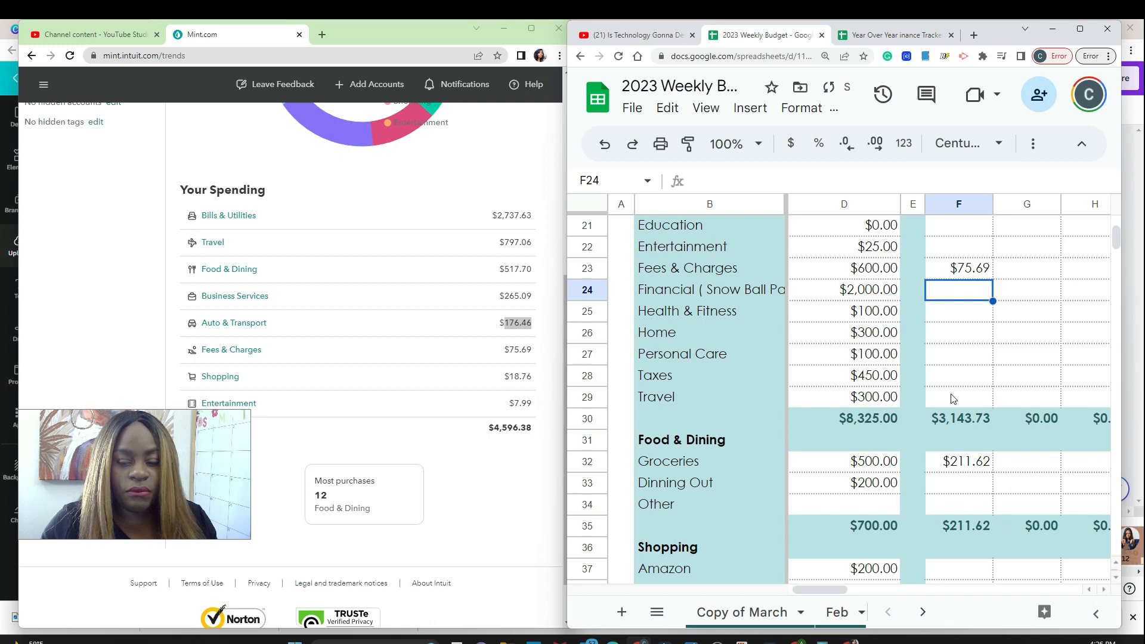
Enter Mint's Shopping total, 18.76, as the Week 1 Amazon expense under Shopping.
{"action": "scroll", "coordinate": [987, 416], "scroll_direction": "down", "scroll_amount": 1}
{"action": "scroll", "coordinate": [982, 427], "scroll_direction": "down", "scroll_amount": 1}
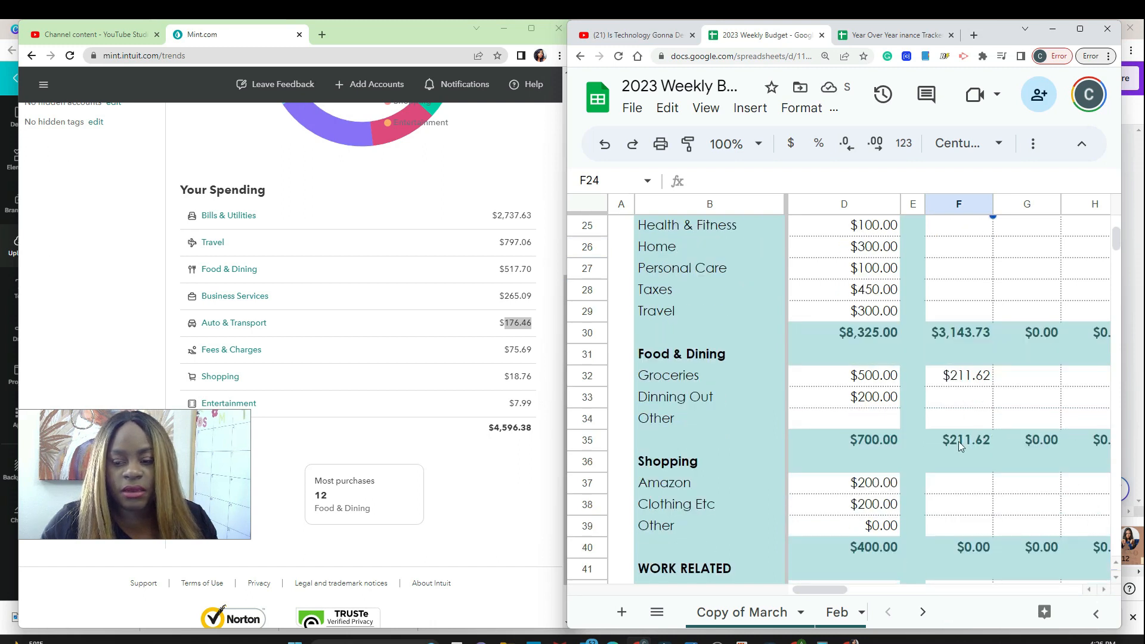
{"action": "left_click", "coordinate": [958, 485]}
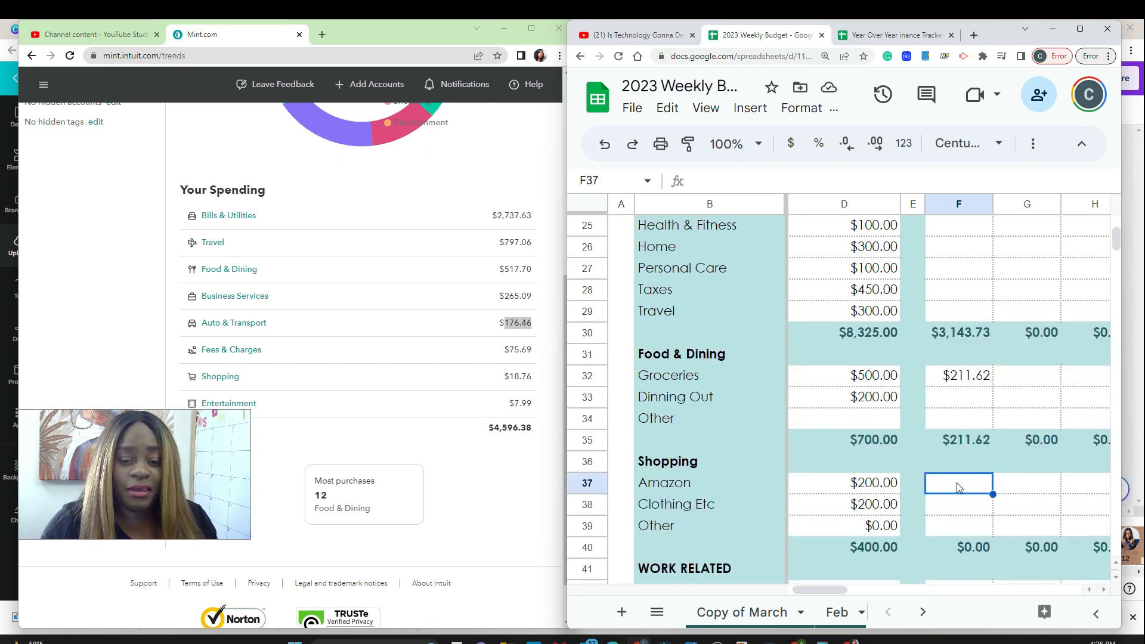
{"action": "type", "text": "18.76"}
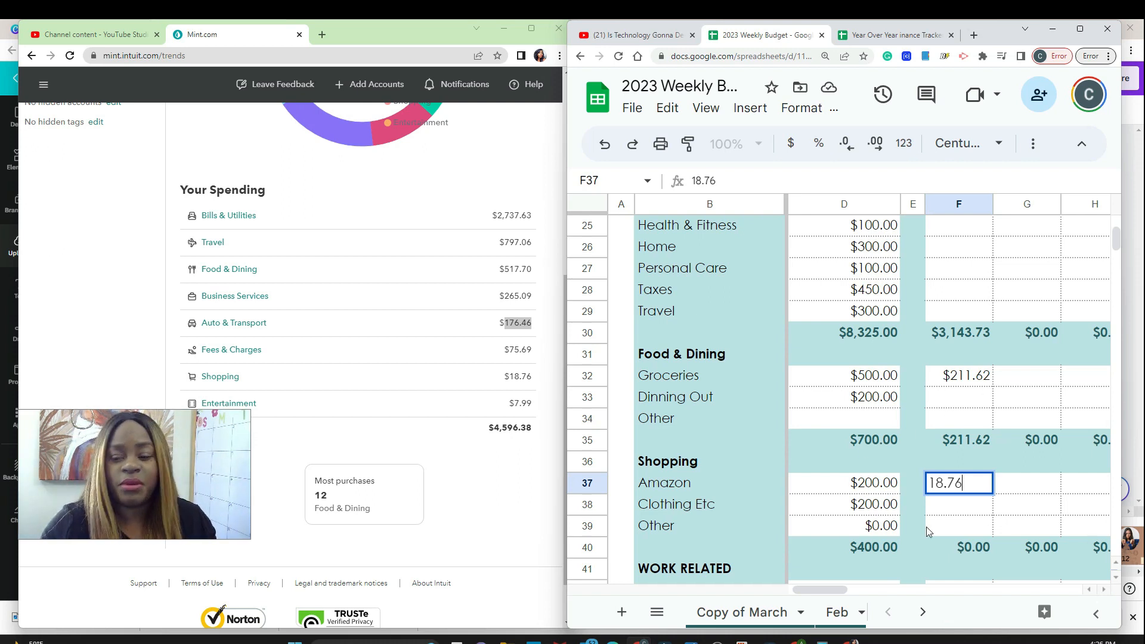
{"action": "left_click", "coordinate": [964, 512]}
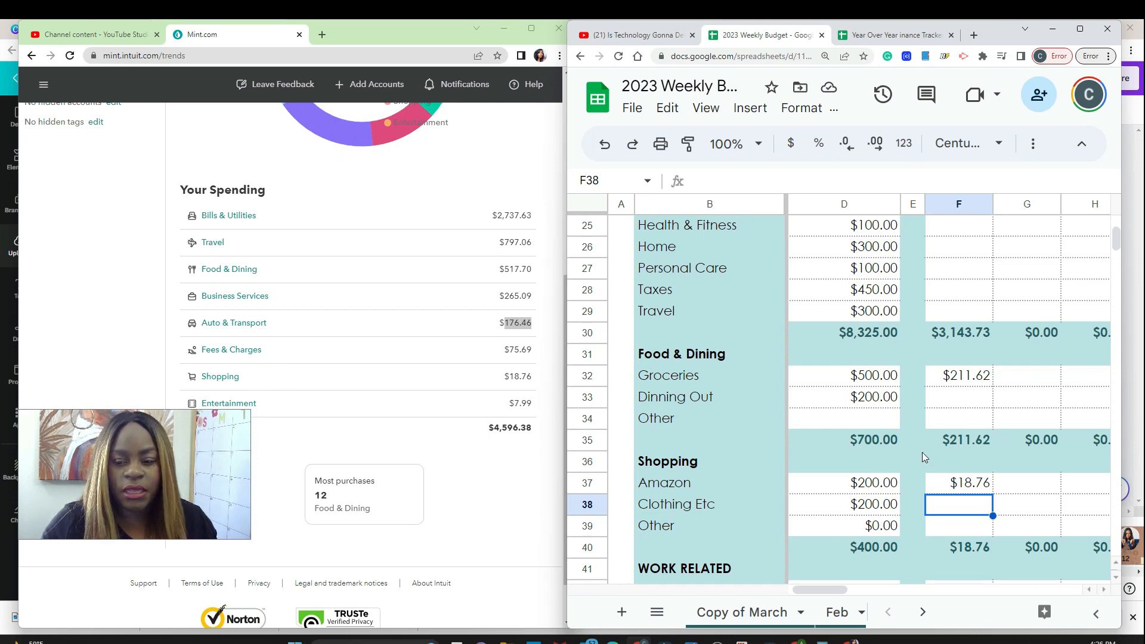
Recategorize Mint's Prime Video transaction under Entertainment as Bills & Utilities, save it, and return to the spending-by-category list.
{"action": "left_click", "coordinate": [245, 403]}
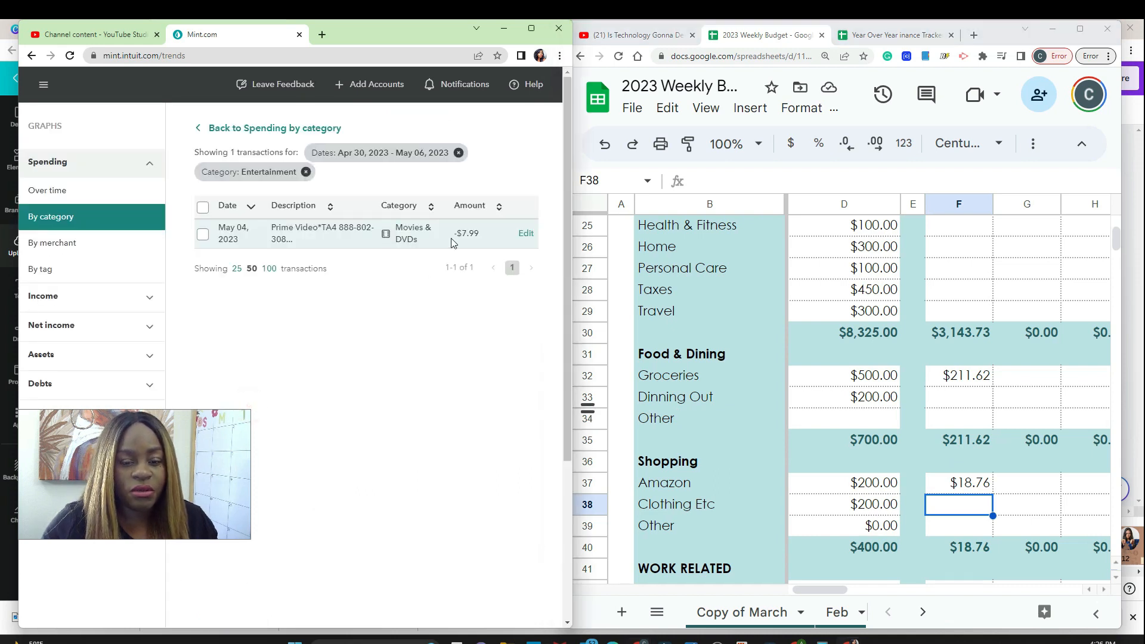
{"action": "left_click", "coordinate": [525, 233]}
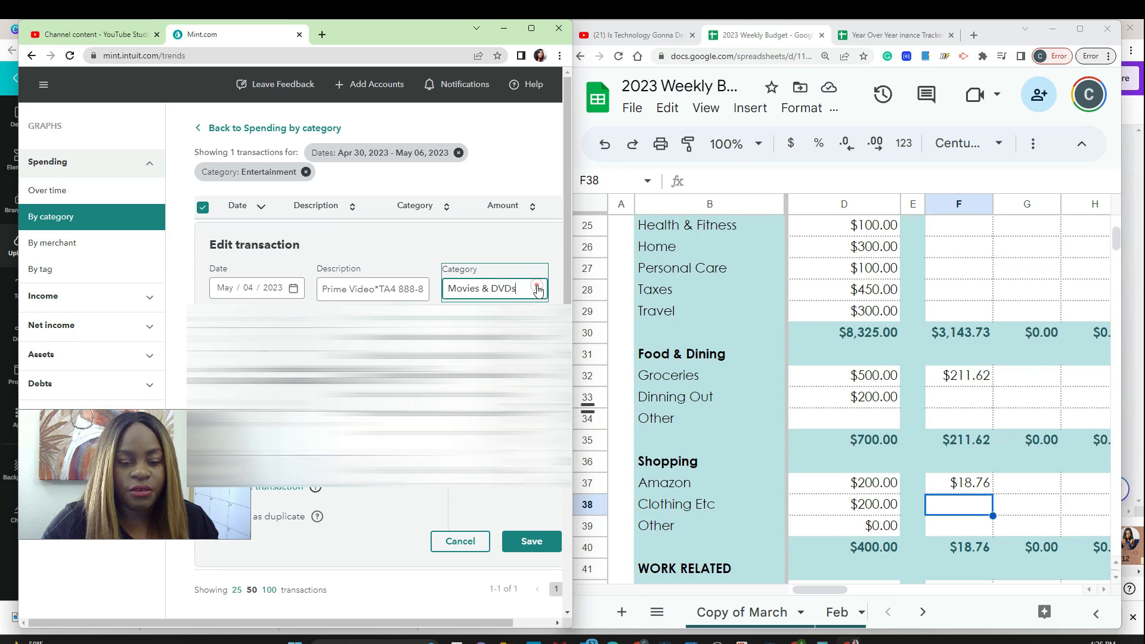
{"action": "left_click", "coordinate": [480, 289]}
{"action": "type", "text": "b"}
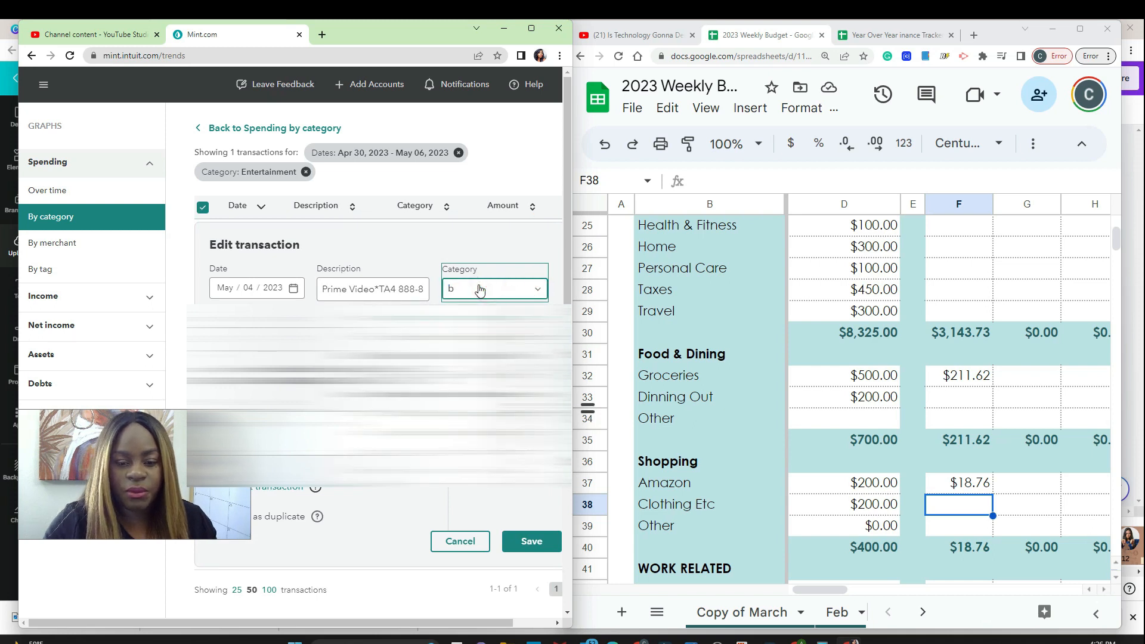
{"action": "left_click", "coordinate": [456, 358]}
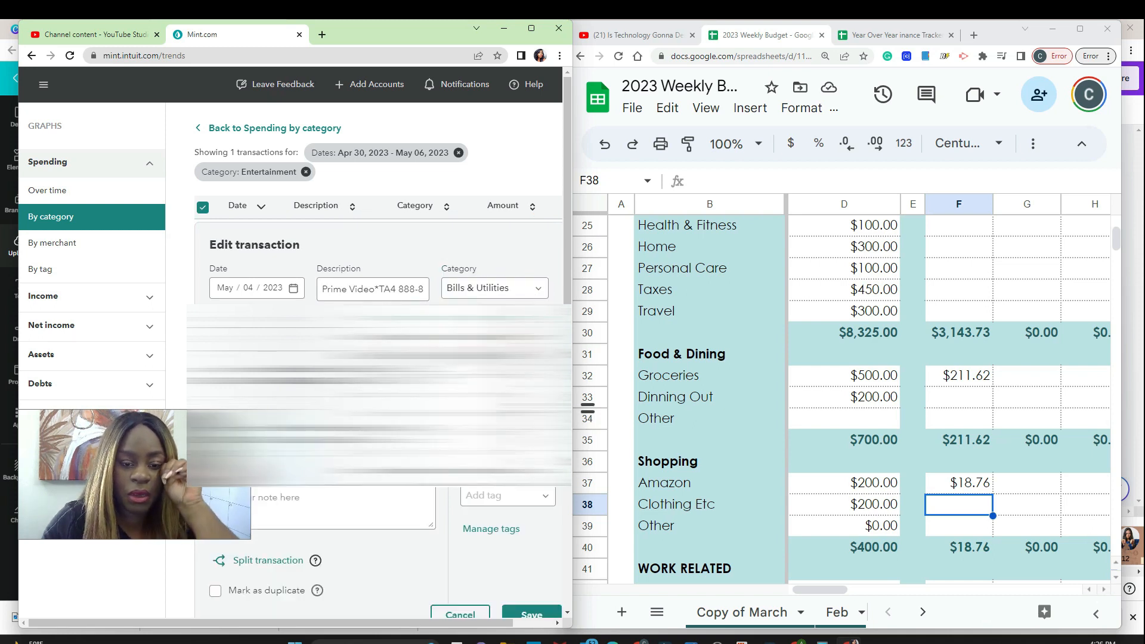
{"action": "left_click", "coordinate": [526, 612]}
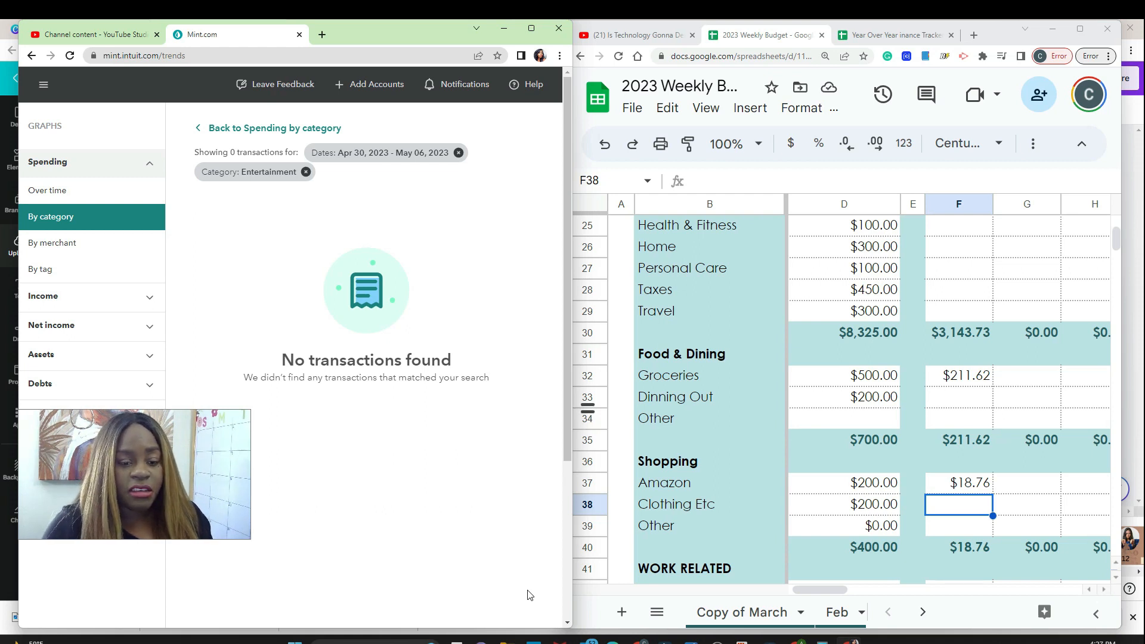
{"action": "left_click", "coordinate": [257, 127]}
{"action": "scroll", "coordinate": [852, 316], "scroll_direction": "up", "scroll_amount": 1}
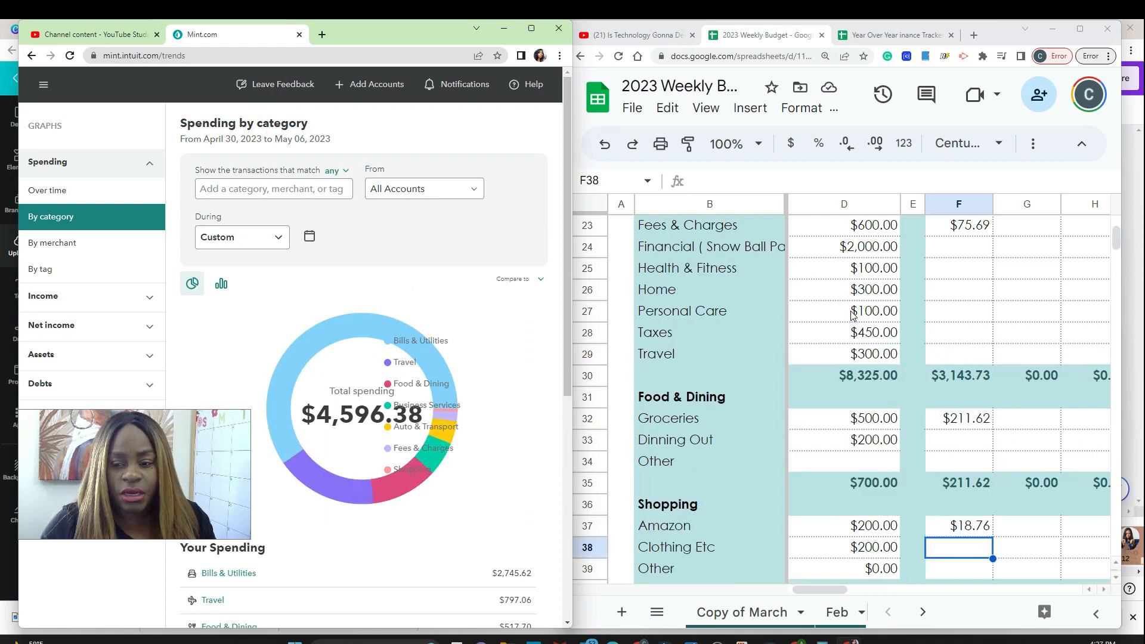
Turn the Week 1 Bills & Utilities expense into a formula that adds 7.99 to the existing amount, =2737.63+7.99.
{"action": "scroll", "coordinate": [852, 316], "scroll_direction": "up", "scroll_amount": 3}
{"action": "double_click", "coordinate": [966, 337]}
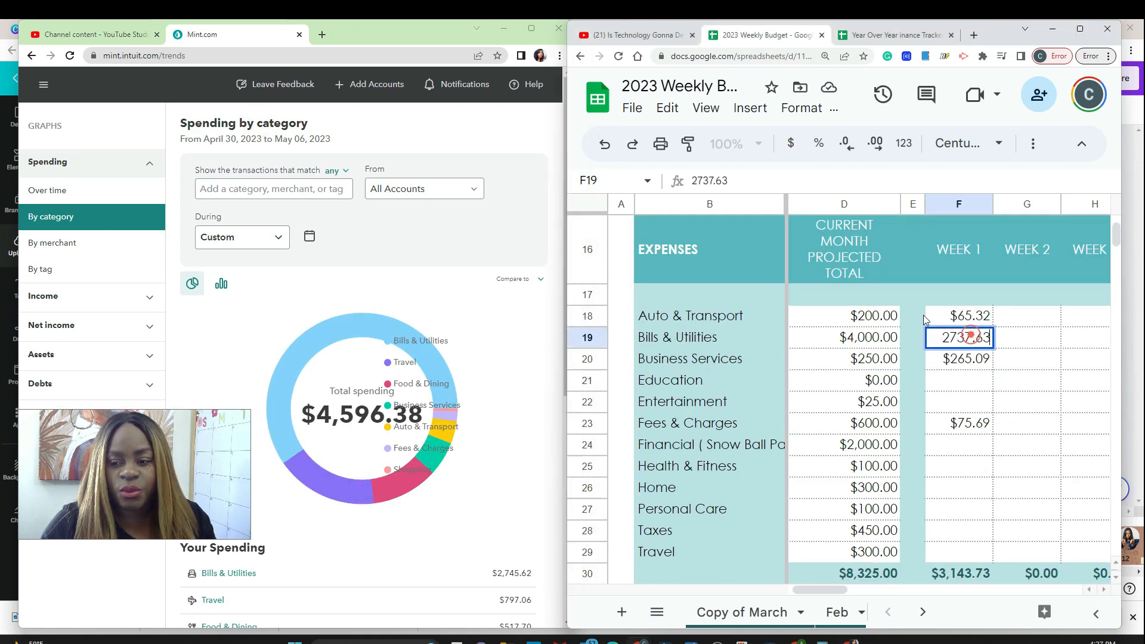
{"action": "left_click", "coordinate": [691, 181]}
{"action": "type", "text": "="}
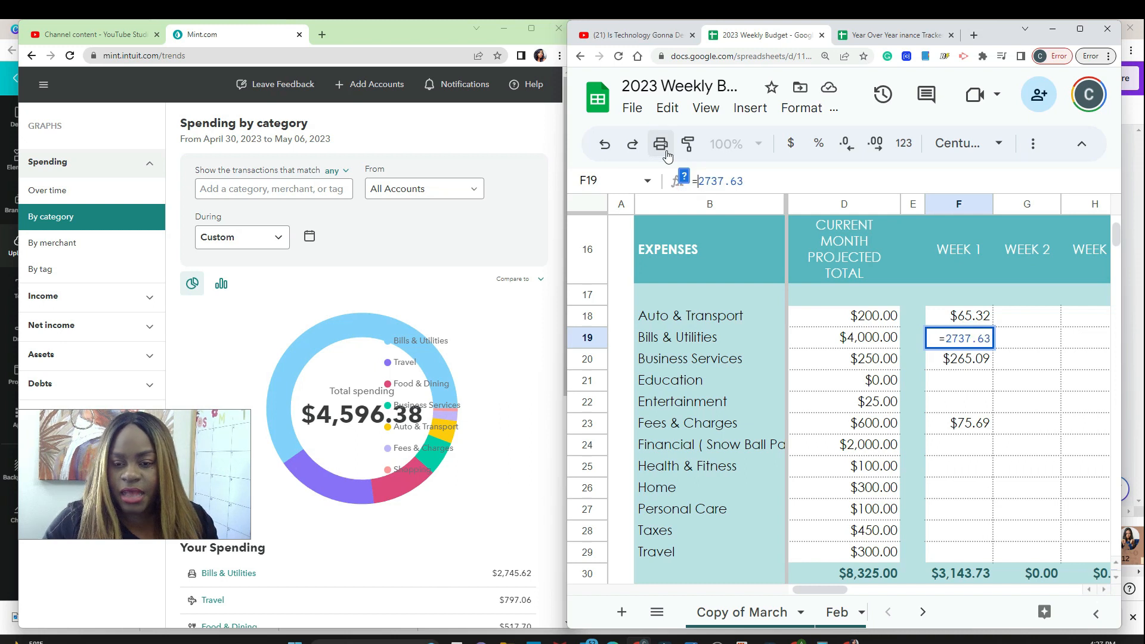
{"action": "left_click", "coordinate": [762, 181]}
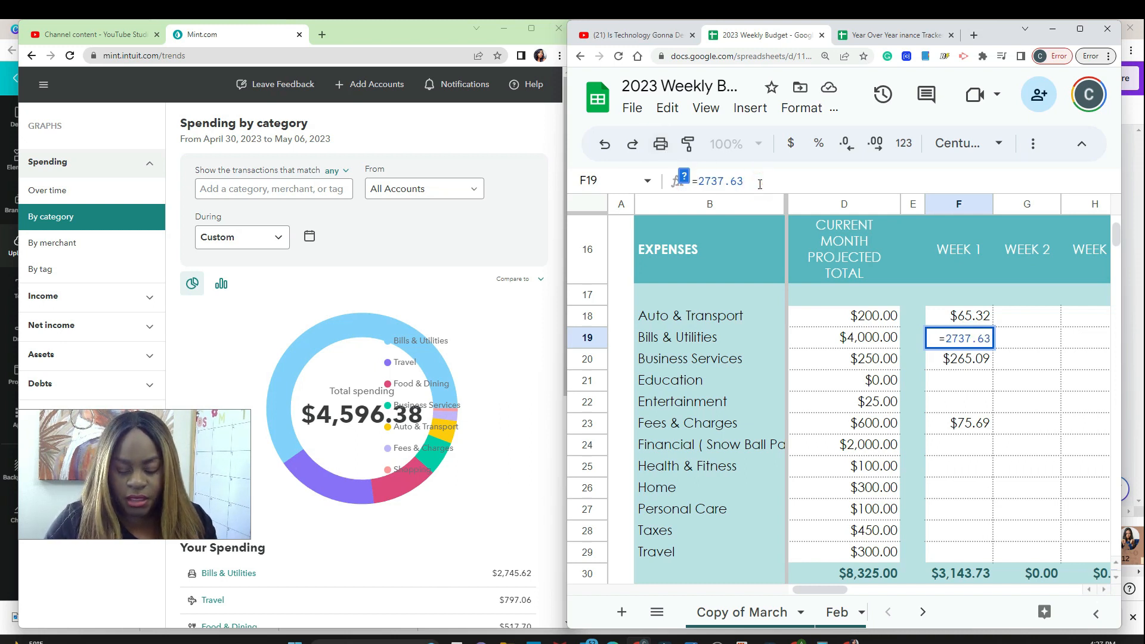
{"action": "type", "text": "+7.99"}
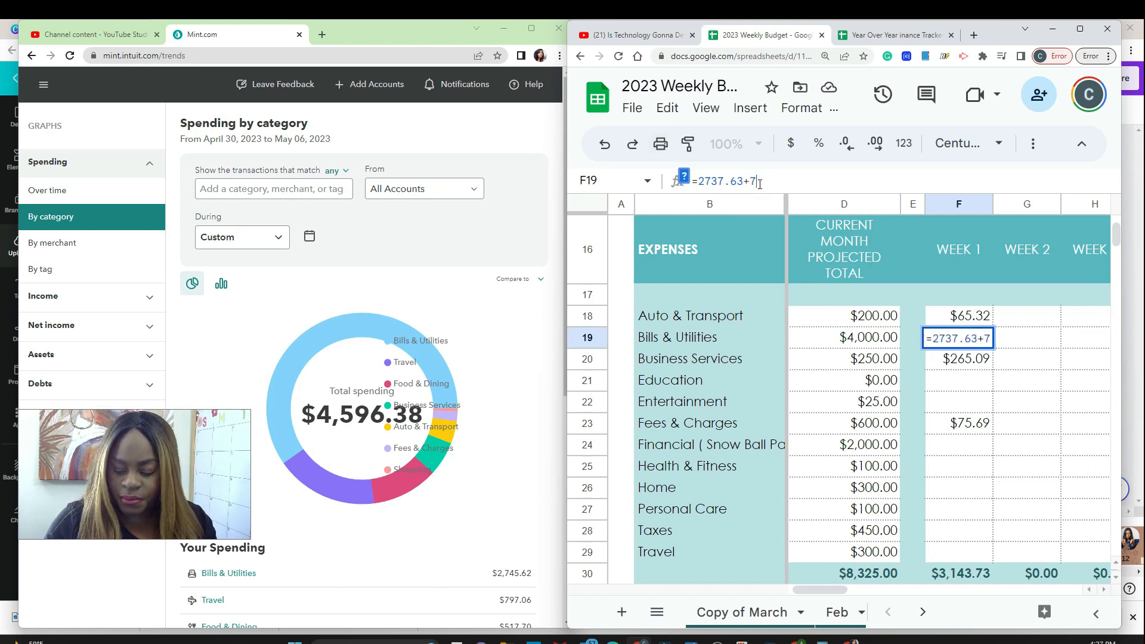
{"action": "key", "text": "Return"}
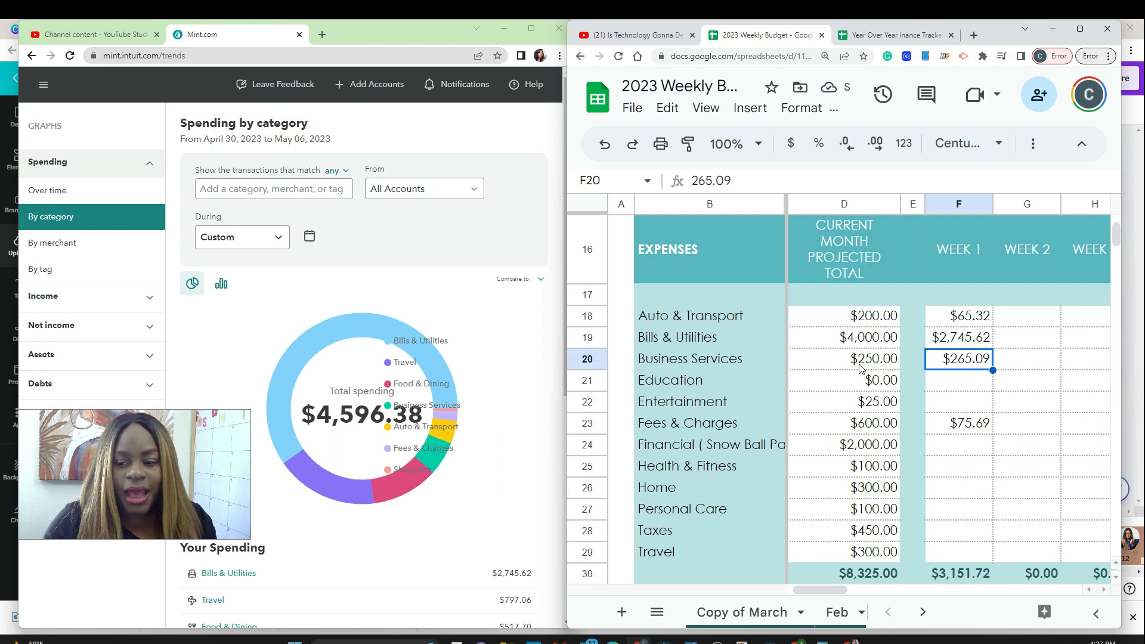
Compare the Week 1 expense total with Mint's total spending, and review the May budget's weekly, month-end and difference columns in a maximized window.
{"action": "scroll", "coordinate": [918, 370], "scroll_direction": "down", "scroll_amount": 5}
{"action": "scroll", "coordinate": [920, 374], "scroll_direction": "down", "scroll_amount": 2}
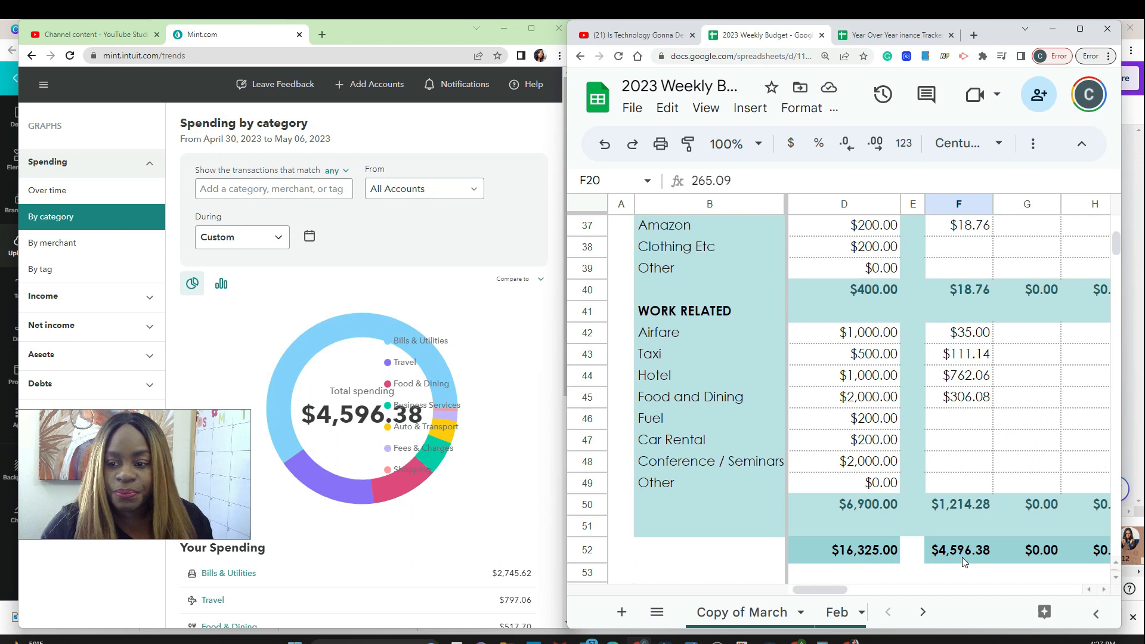
{"action": "left_click", "coordinate": [1079, 30]}
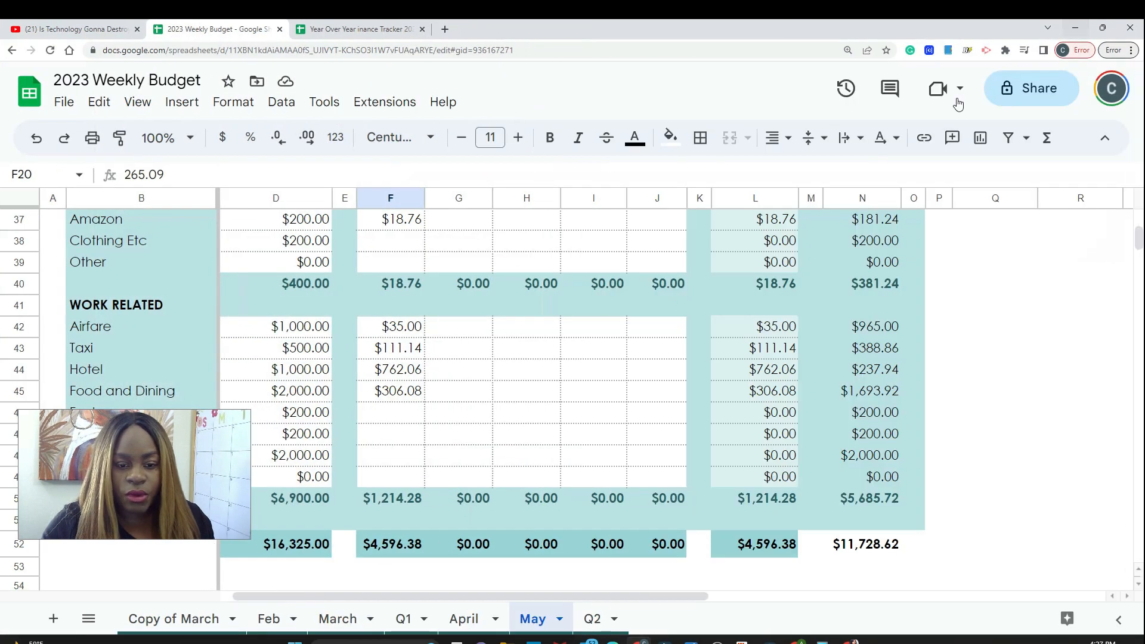
{"action": "scroll", "coordinate": [788, 362], "scroll_direction": "up", "scroll_amount": 6}
{"action": "scroll", "coordinate": [788, 362], "scroll_direction": "up", "scroll_amount": 3}
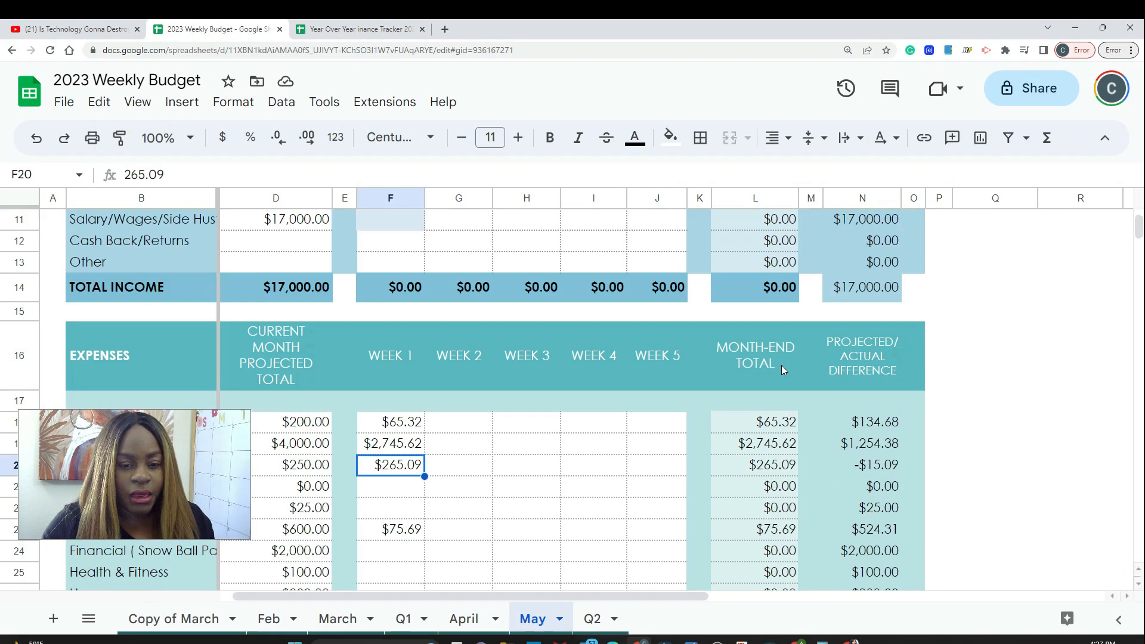
{"action": "scroll", "coordinate": [864, 391], "scroll_direction": "down", "scroll_amount": 1}
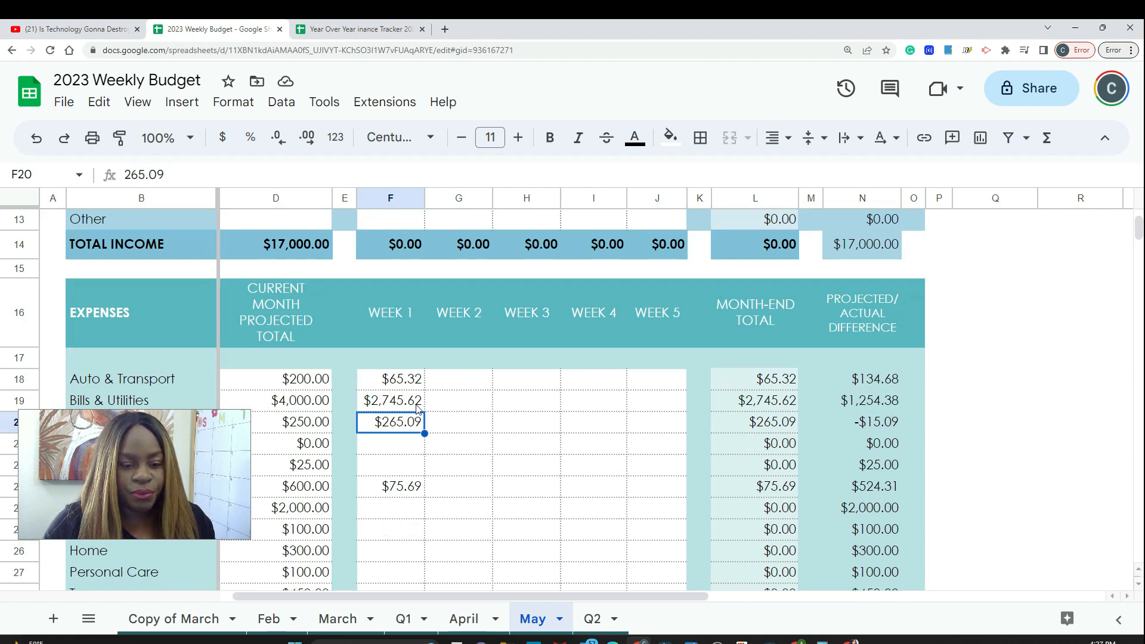
{"action": "scroll", "coordinate": [316, 405], "scroll_direction": "down", "scroll_amount": 1}
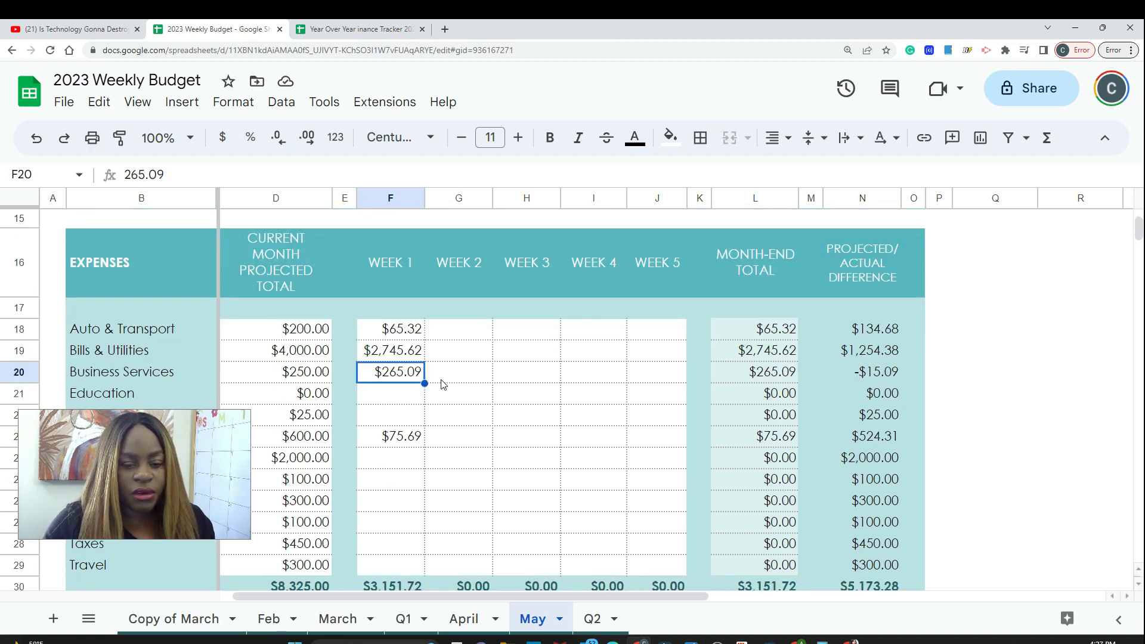
{"action": "scroll", "coordinate": [518, 380], "scroll_direction": "down", "scroll_amount": 2}
{"action": "scroll", "coordinate": [517, 381], "scroll_direction": "down", "scroll_amount": 6}
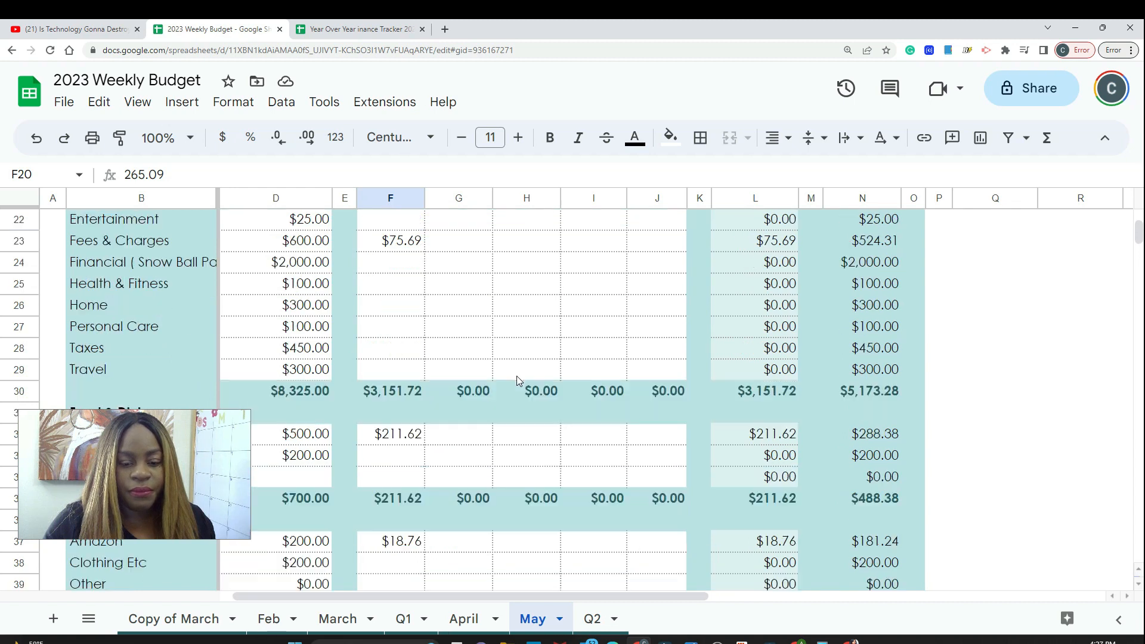
{"action": "scroll", "coordinate": [518, 382], "scroll_direction": "down", "scroll_amount": 3}
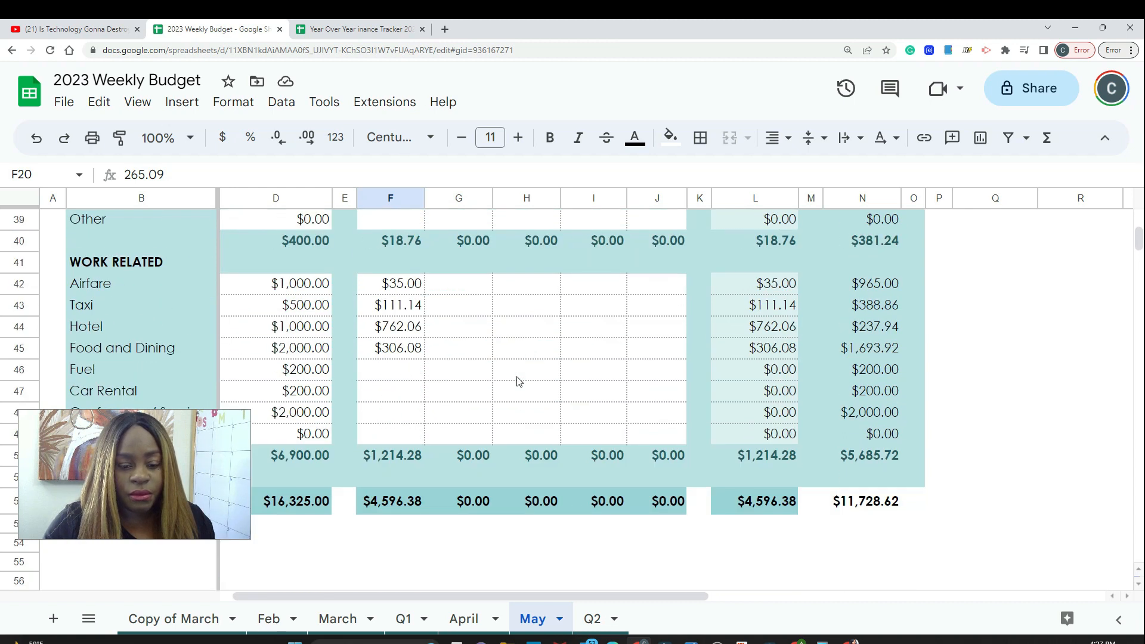
{"action": "scroll", "coordinate": [518, 381], "scroll_direction": "up", "scroll_amount": 12}
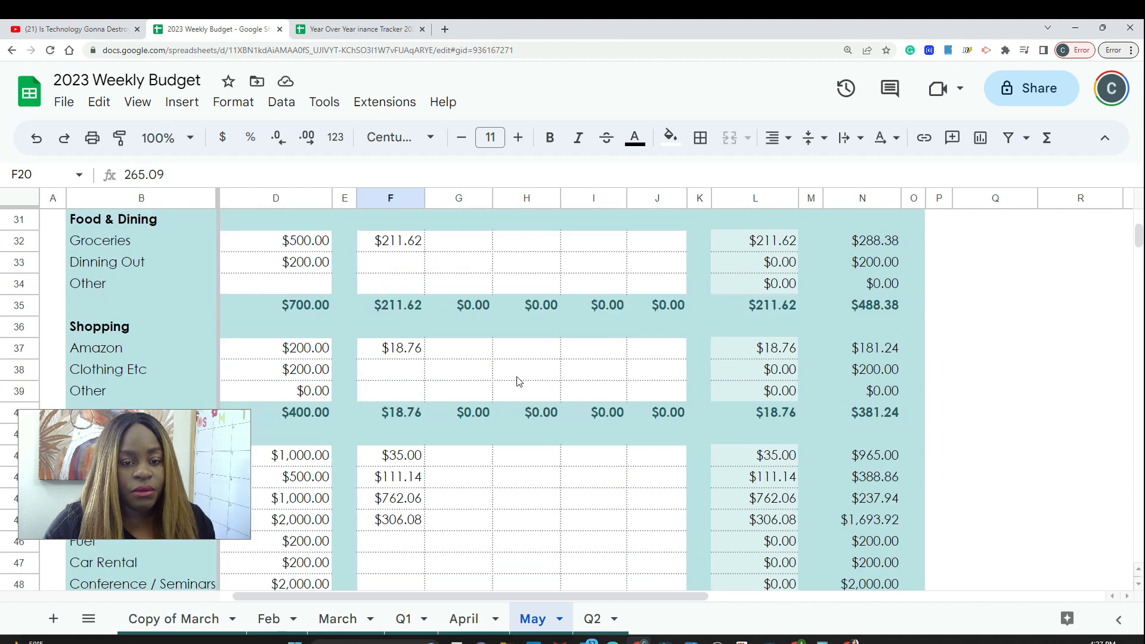
{"action": "scroll", "coordinate": [535, 379], "scroll_direction": "up", "scroll_amount": 2}
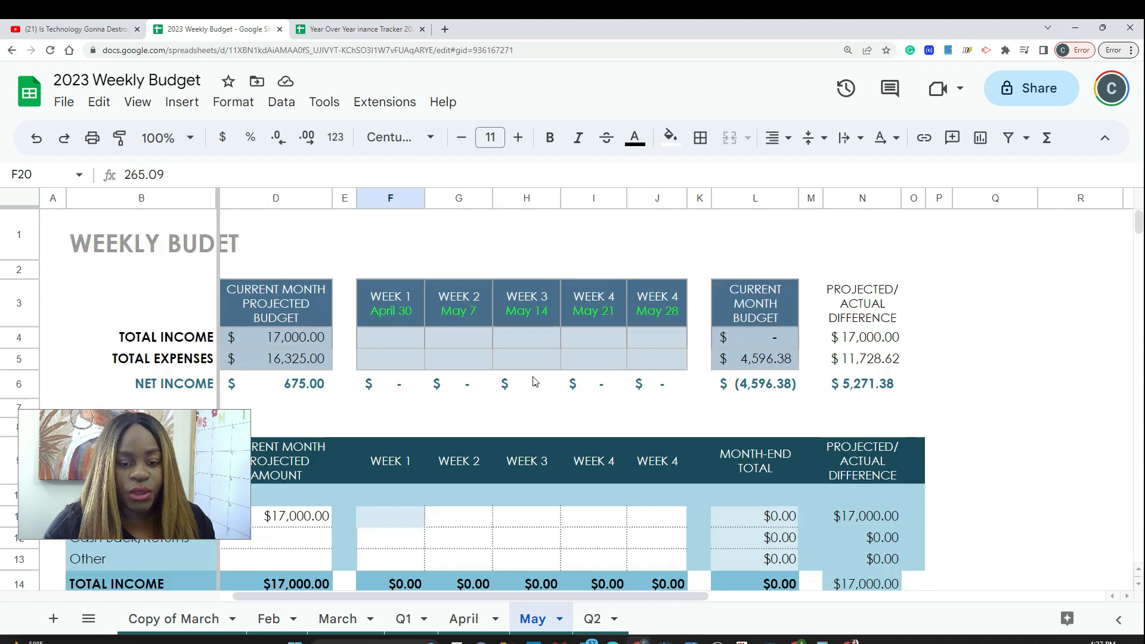